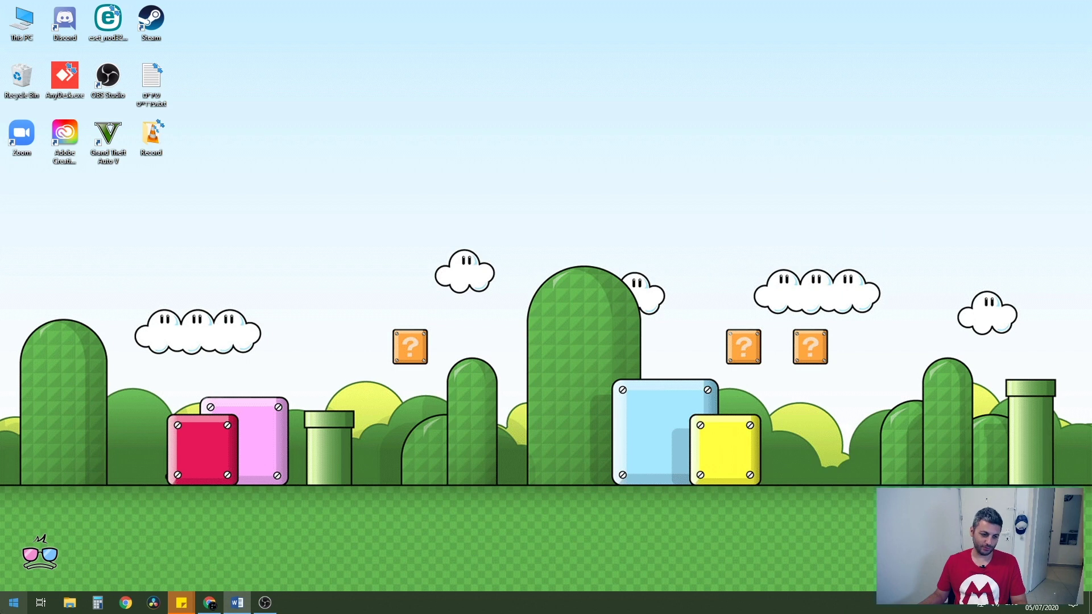
Open the Windows Start menu from the taskbar.
click(13, 603)
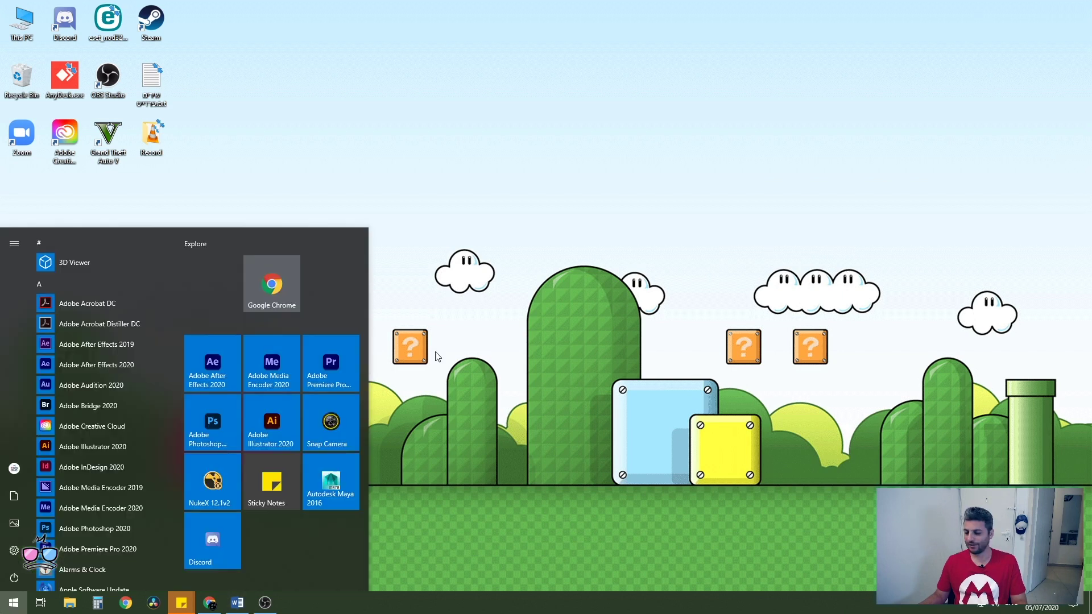
Launch Adobe After Effects 2020 from the Start menu.
click(211, 365)
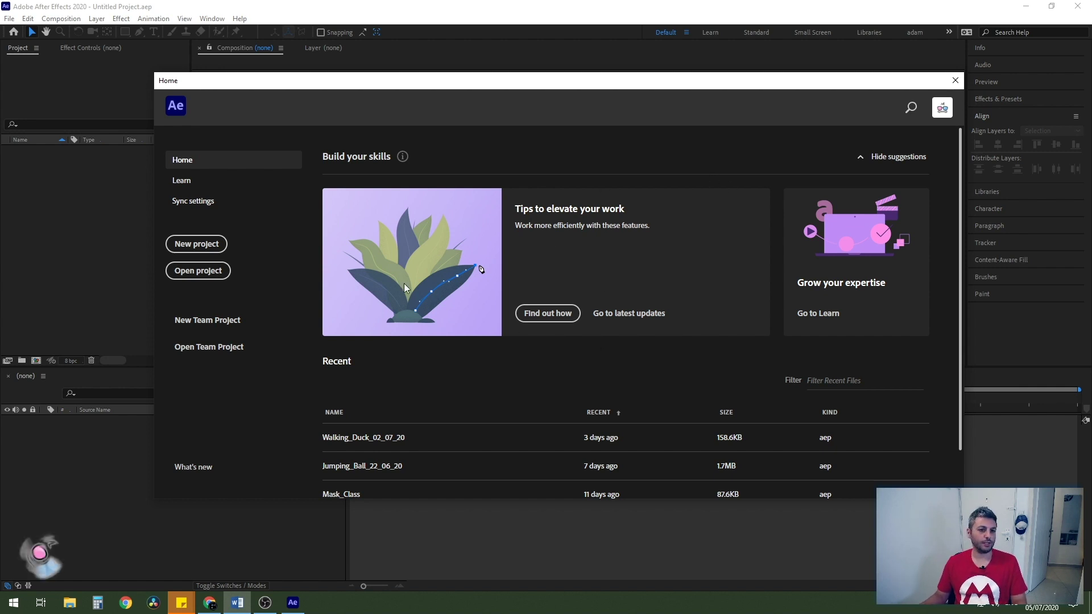
Start a new empty project from the After Effects Home screen.
click(194, 244)
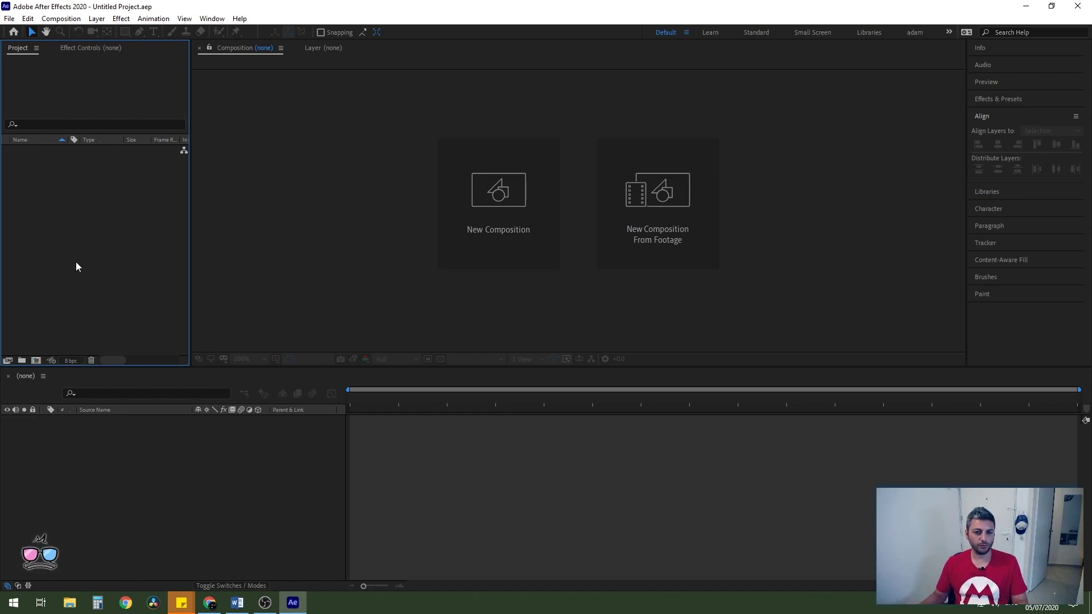
click(165, 459)
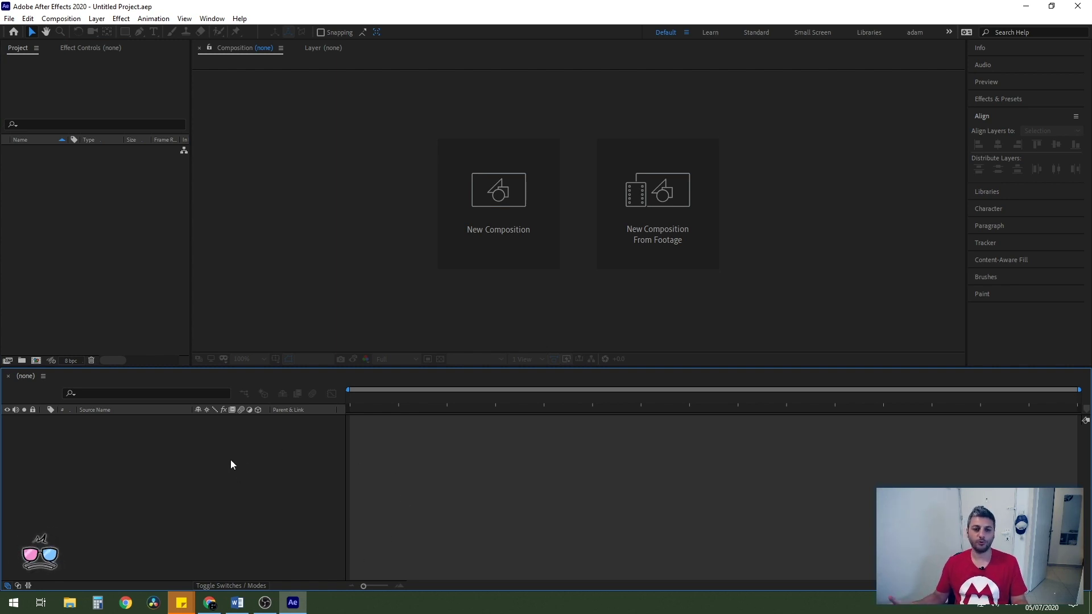
click(383, 193)
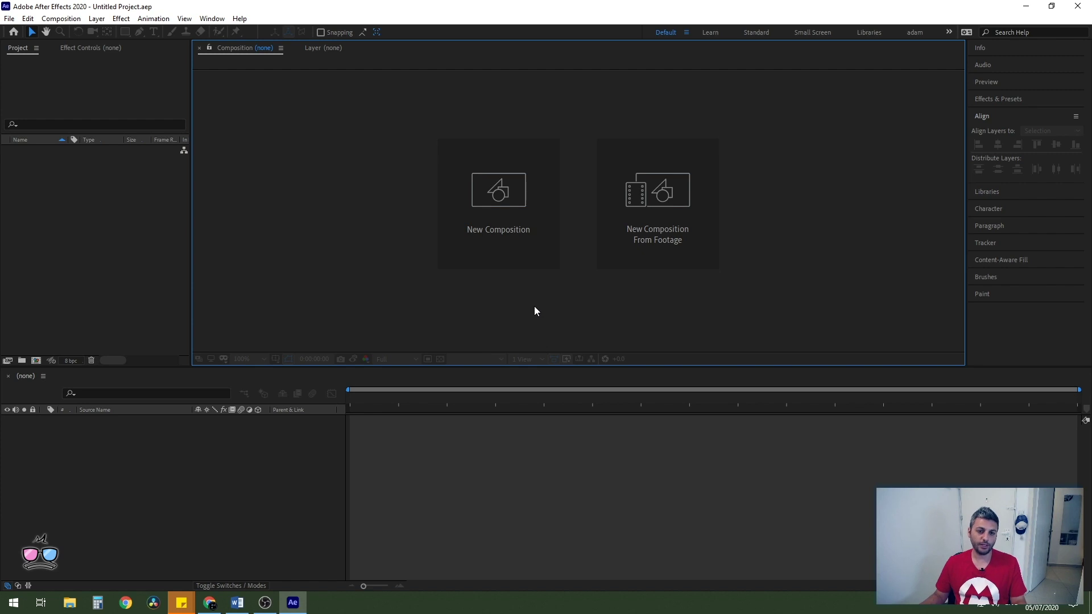
Create Comp 1 using the HDTV 1080 25 preset with a 0:00:10:00 duration.
click(503, 241)
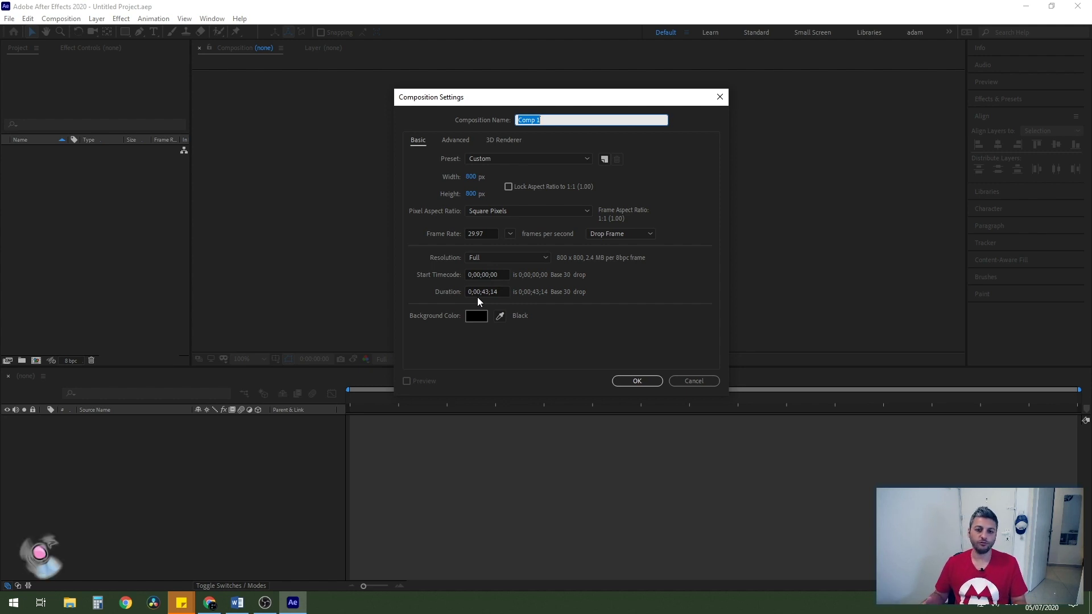
click(506, 160)
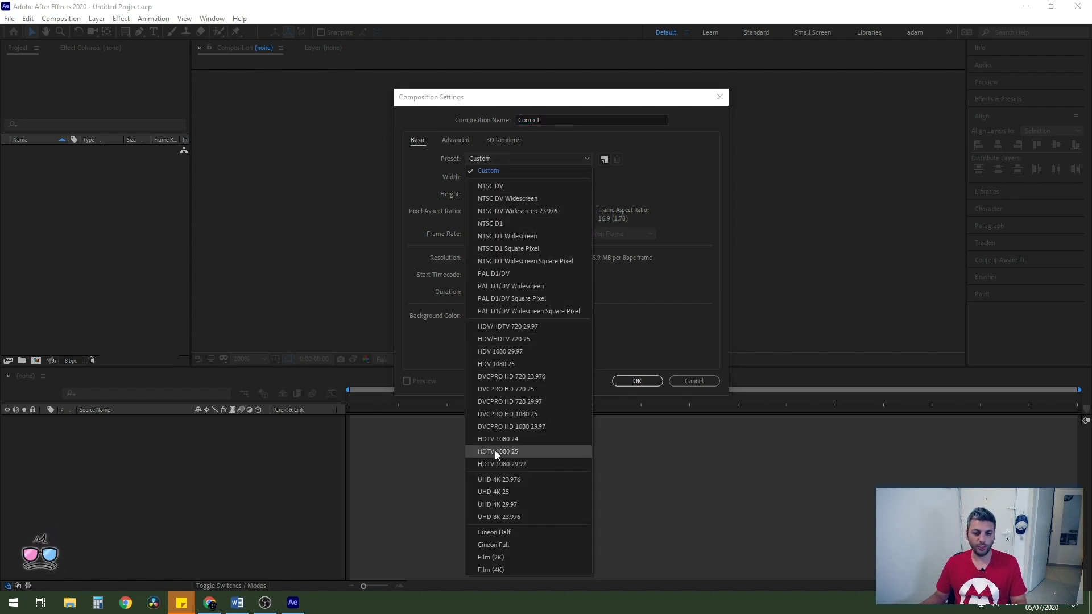
click(524, 450)
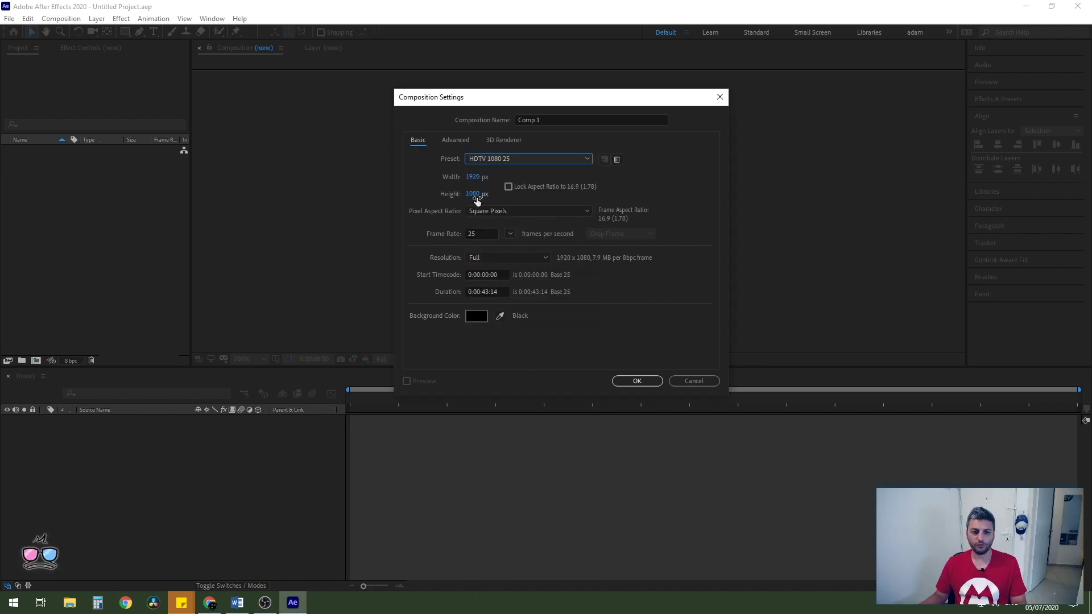
click(482, 292)
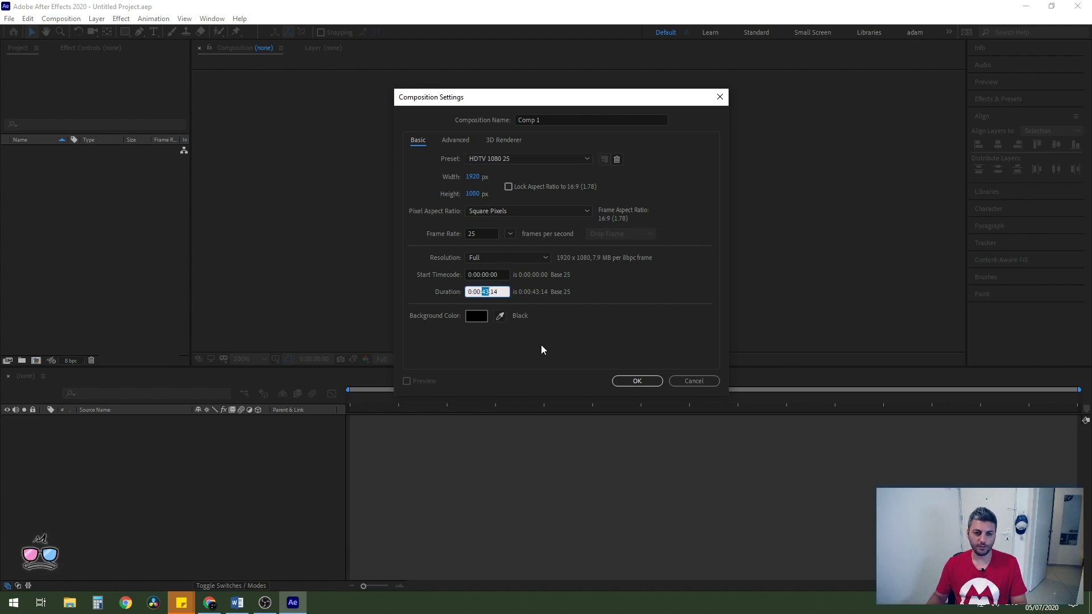
text(10:)
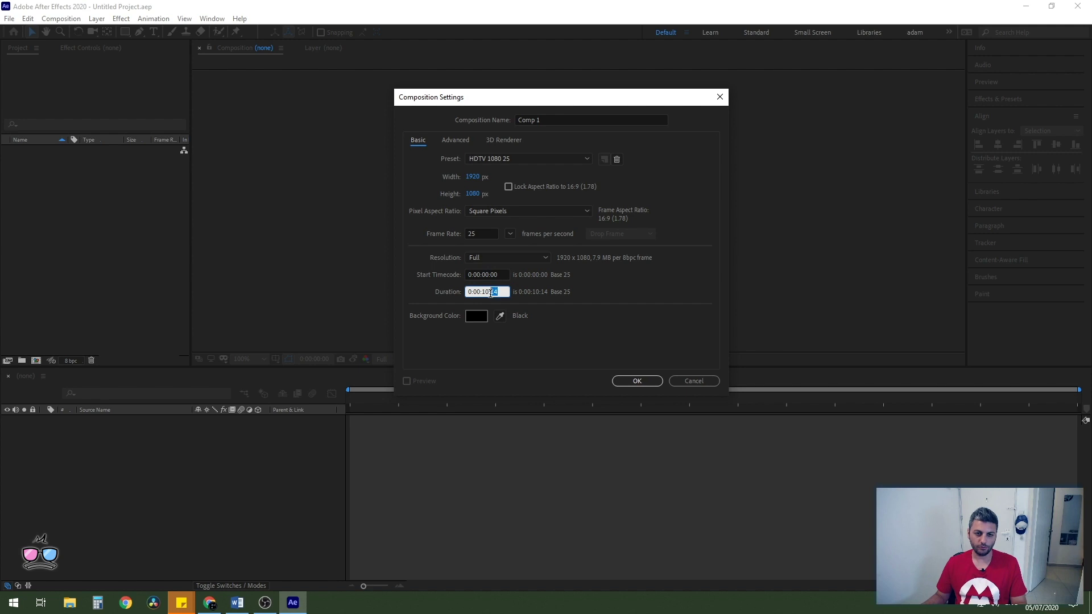
text(00)
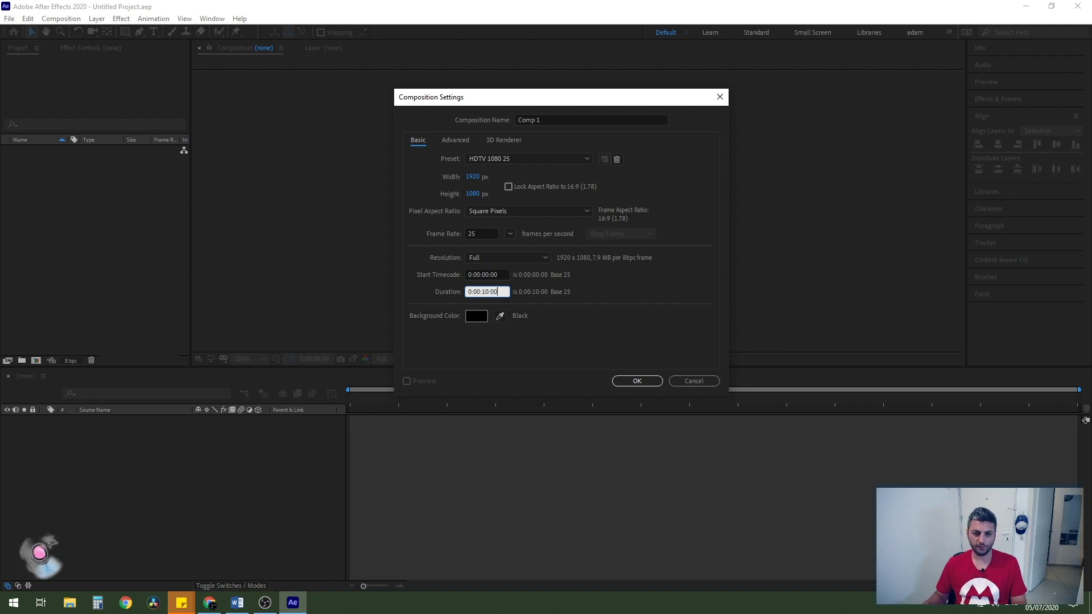
click(632, 381)
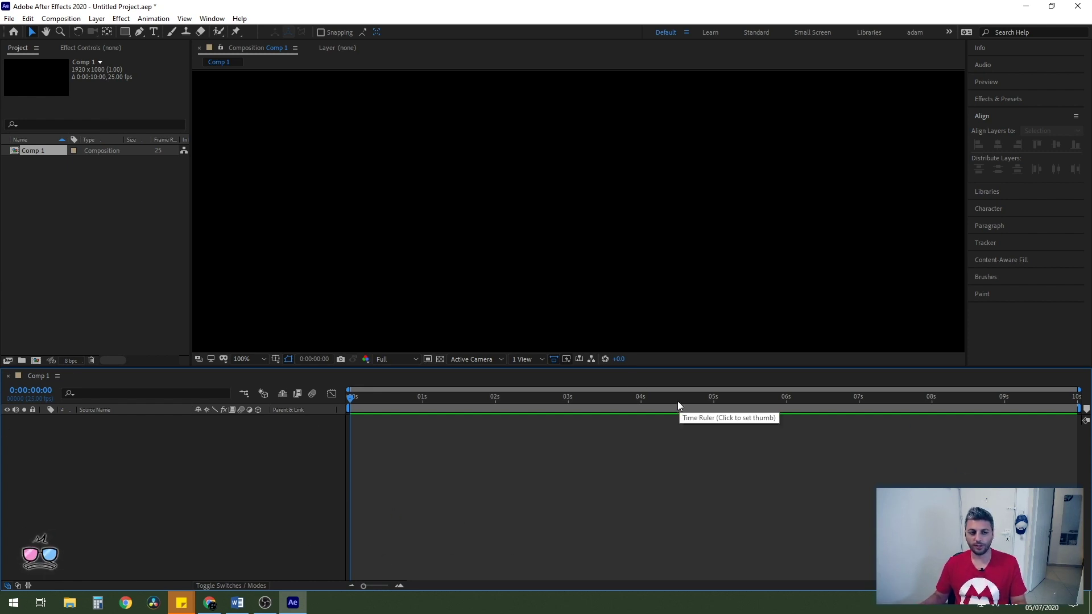
Set the viewer magnification to Fit and enlarge the timeline panel.
click(256, 364)
click(257, 380)
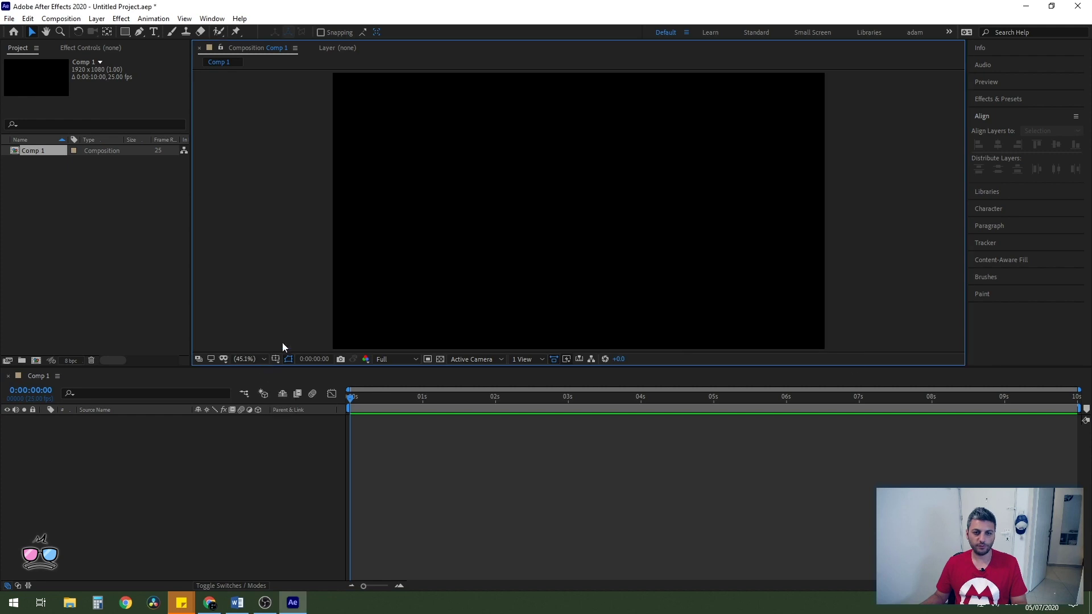
mouse_move(854, 368)
mouse_down()
mouse_move(851, 336)
mouse_move(820, 365)
mouse_up()
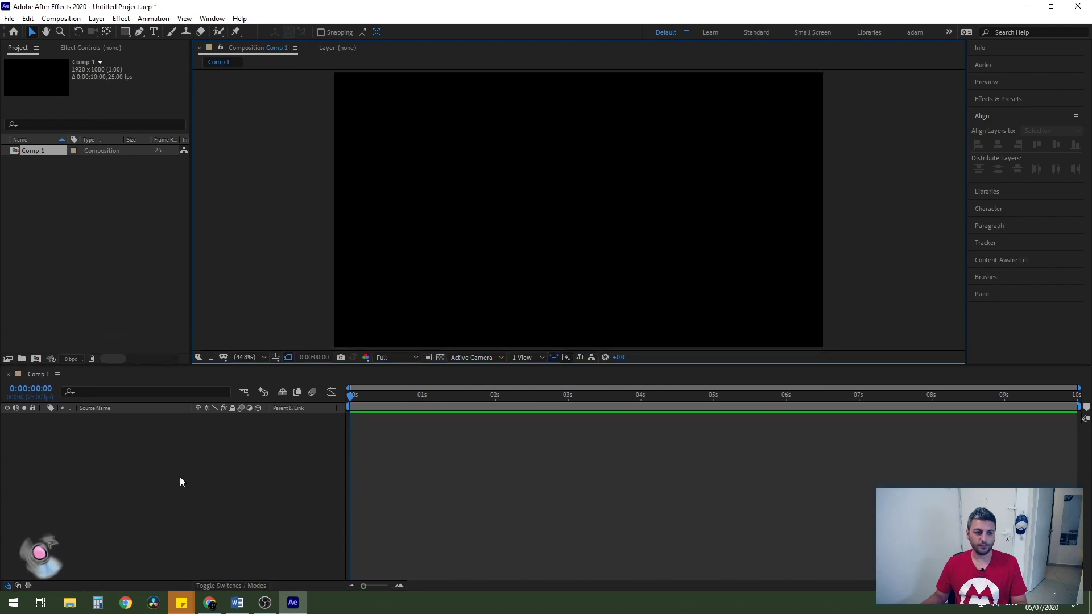
Draw a small rectangle shape layer in the upper left of the frame.
click(126, 33)
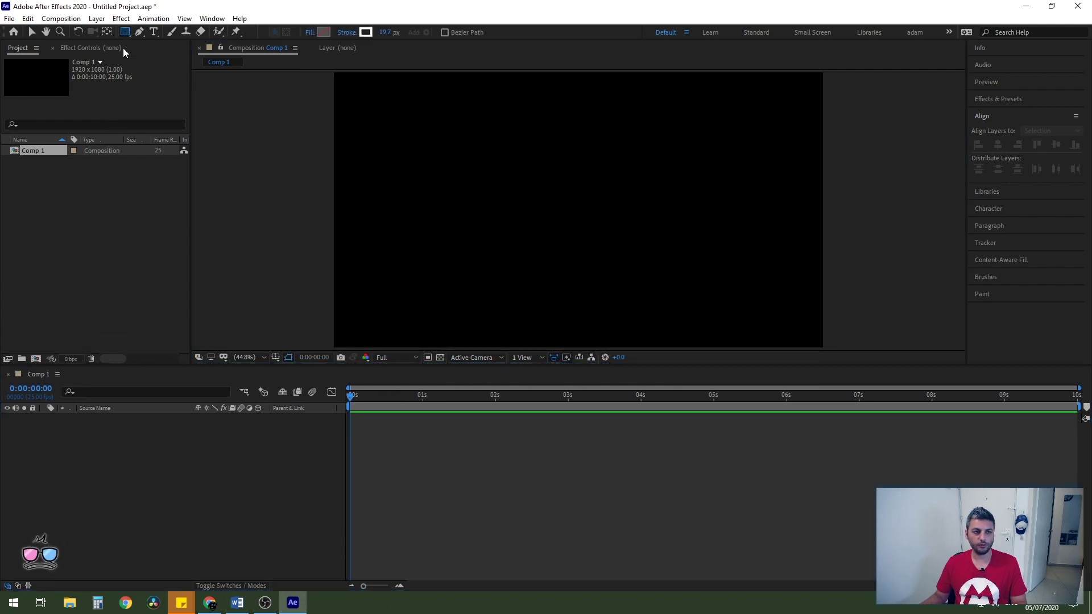
drag(378, 132, 459, 201)
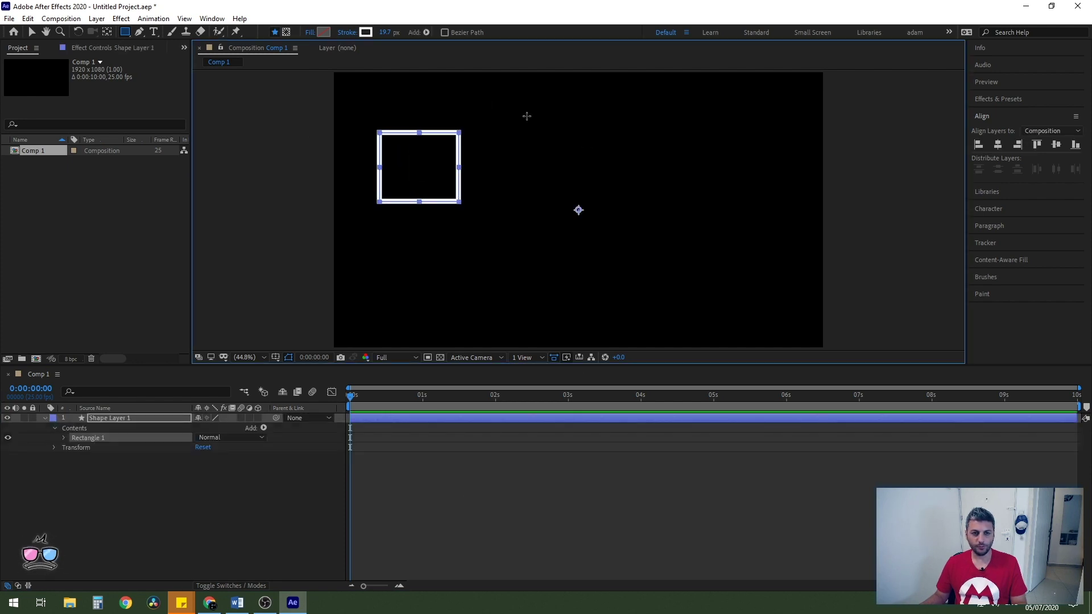
click(103, 418)
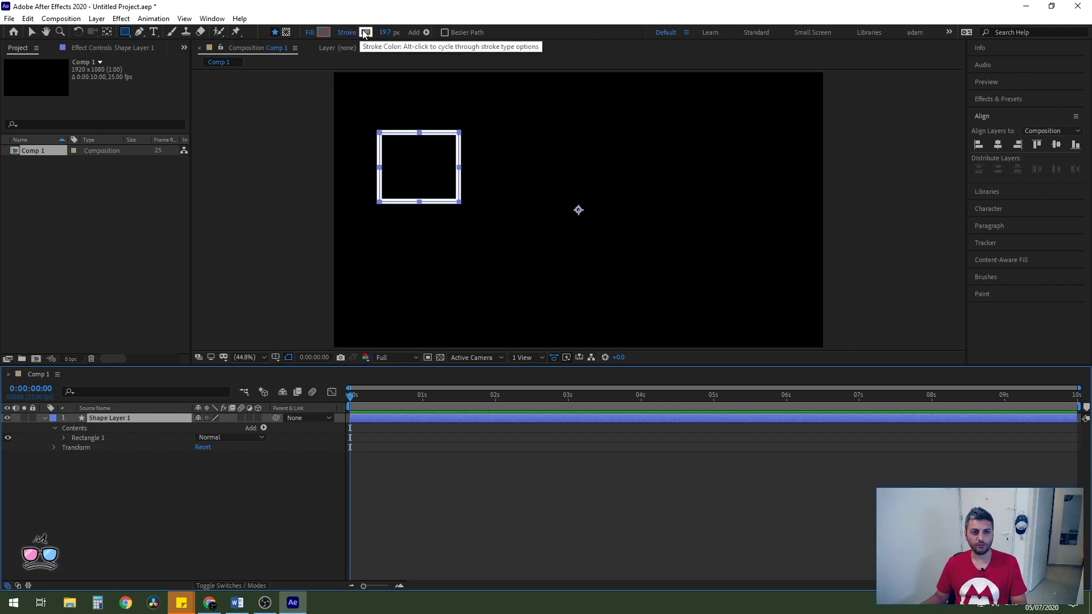
Set the rectangle's stroke to None.
click(323, 32)
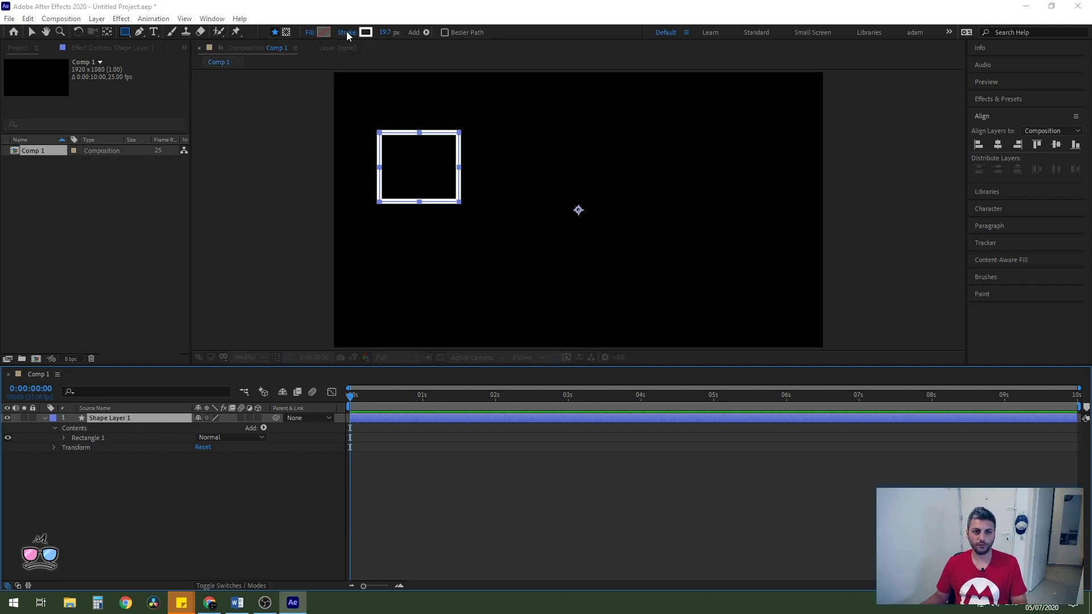
click(347, 33)
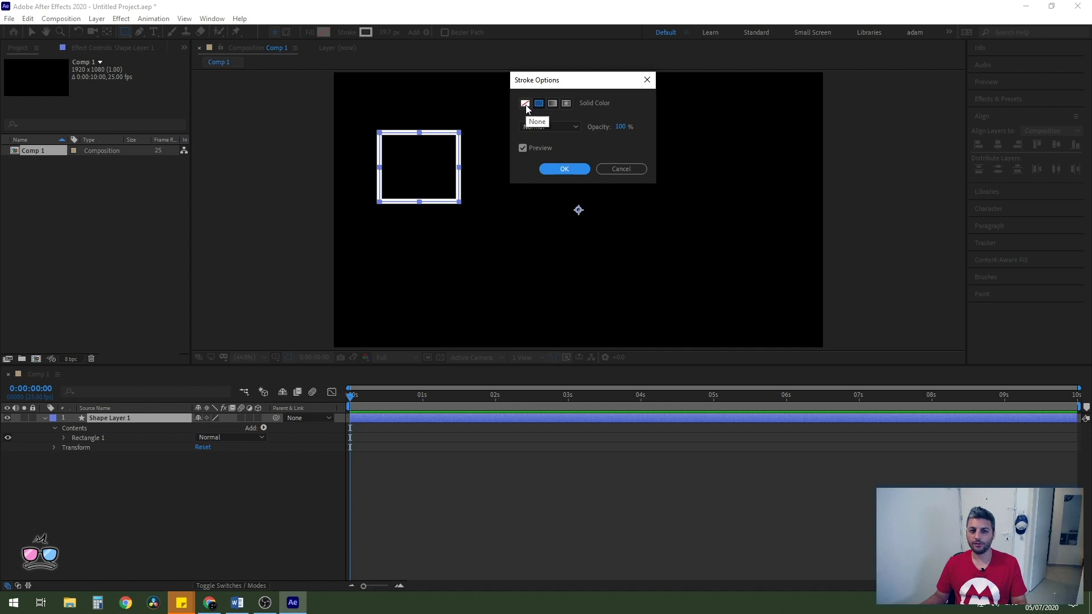
click(526, 105)
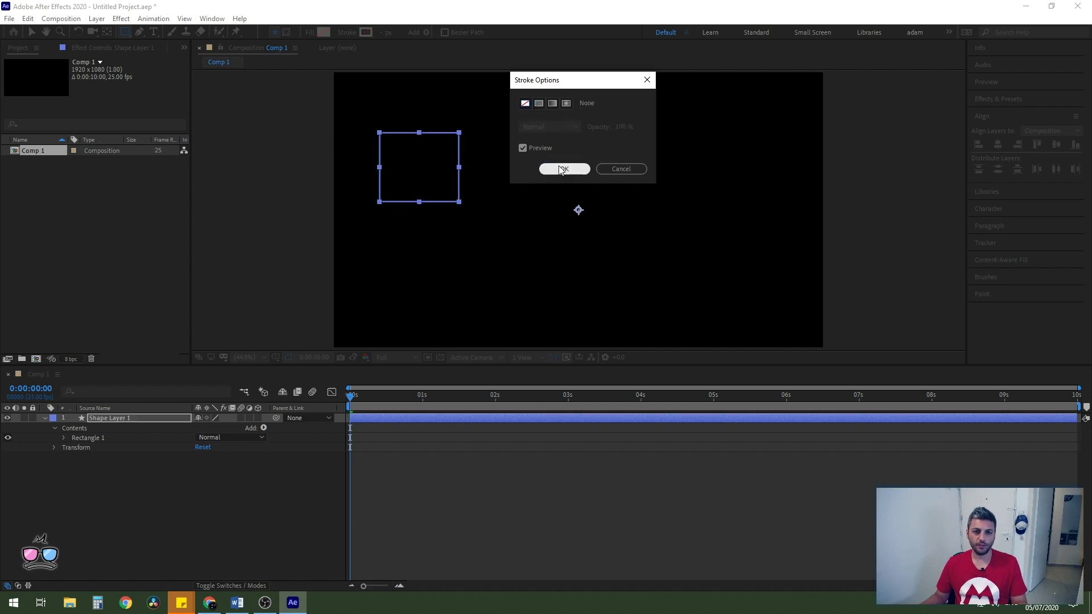
click(558, 166)
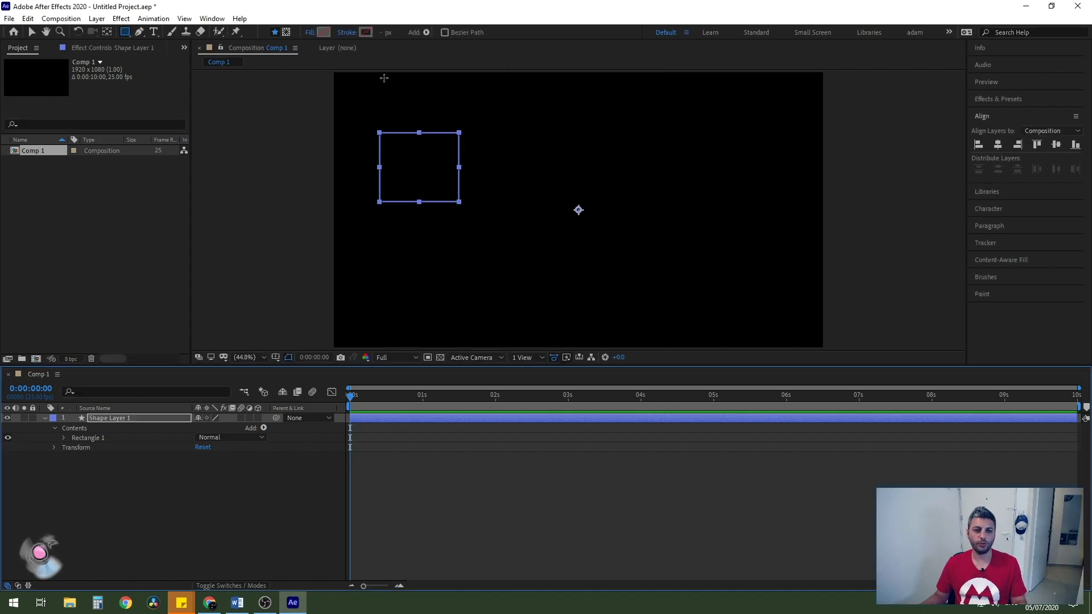
Give the rectangle a Solid Color fill.
click(310, 32)
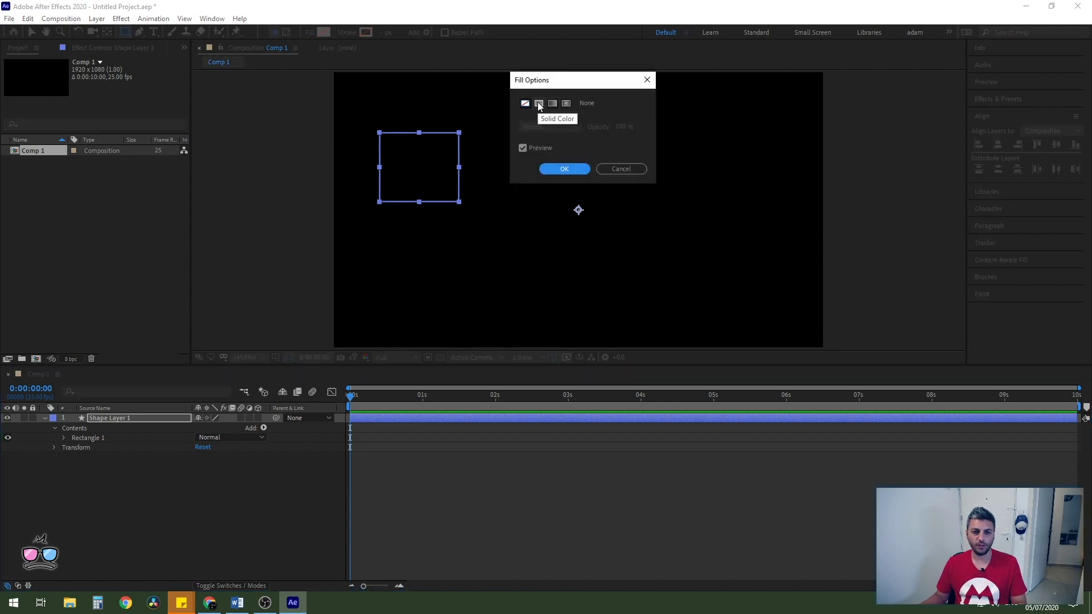
click(538, 104)
click(562, 169)
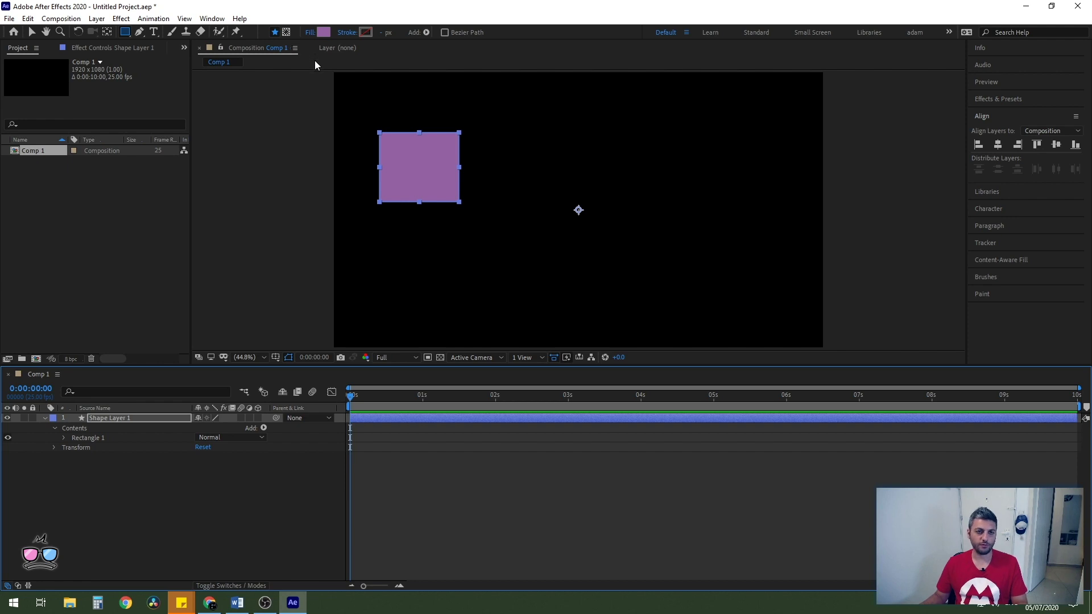
Set the rectangle's fill colour to cyan-blue, hex 31B2D7.
click(323, 33)
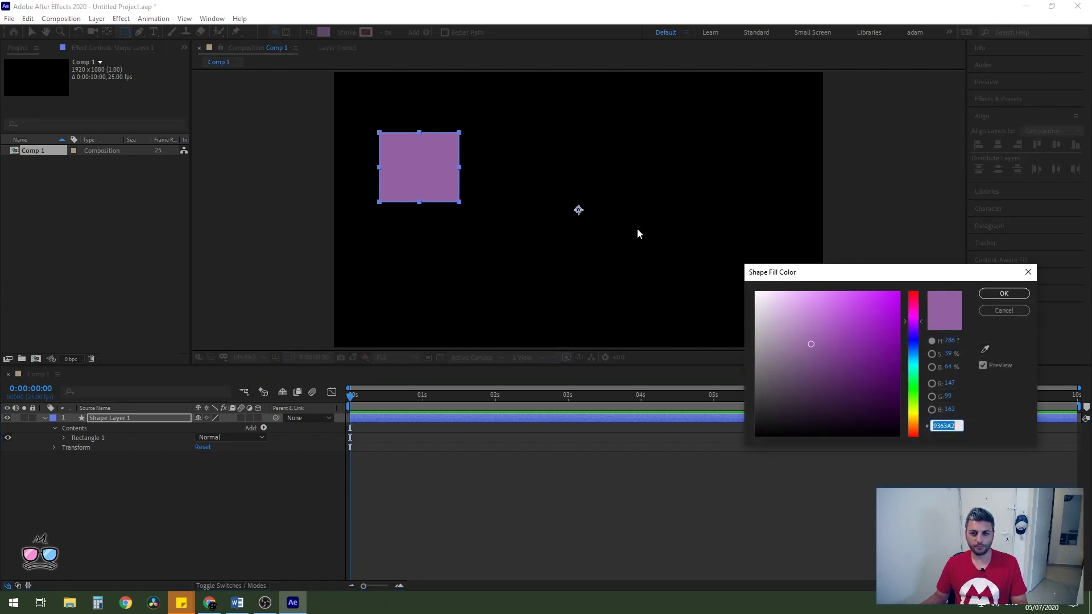
mouse_move(824, 339)
mouse_down()
mouse_move(896, 353)
mouse_move(818, 319)
mouse_move(848, 366)
mouse_up()
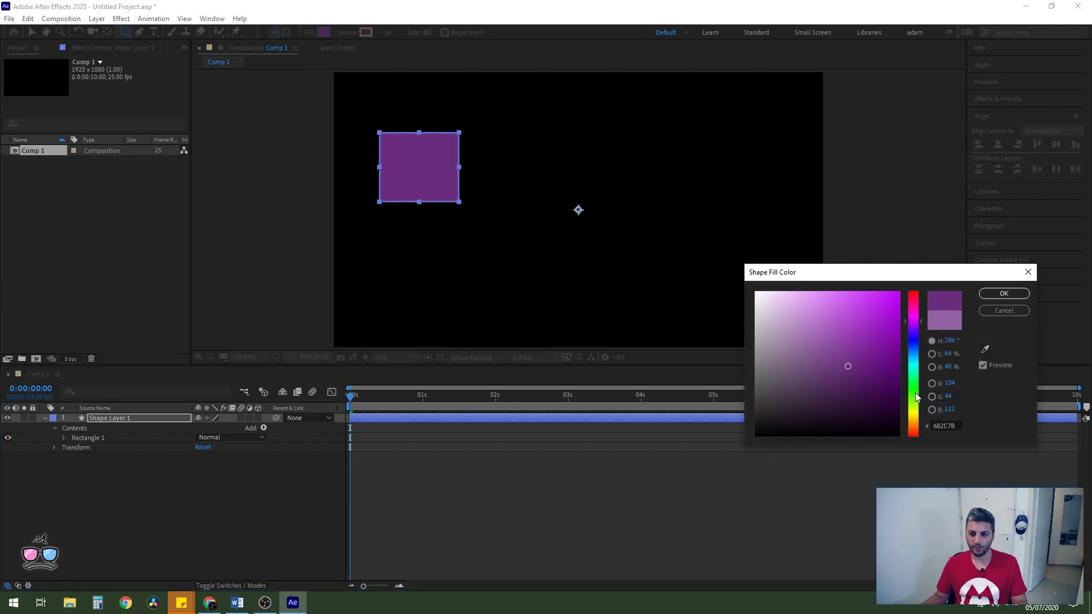
click(916, 373)
drag(915, 372, 915, 389)
click(865, 313)
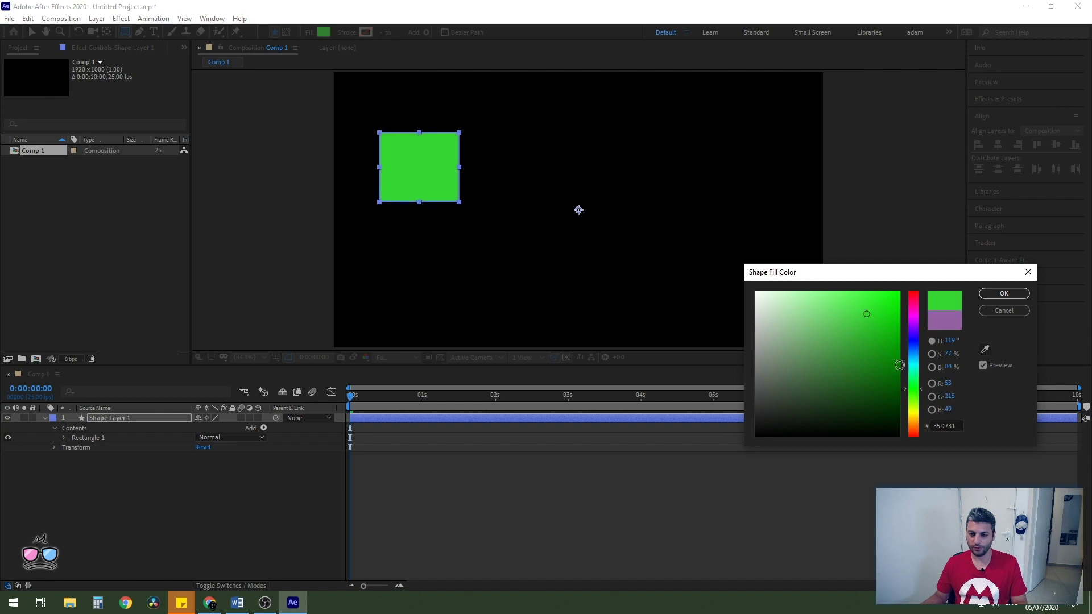
click(912, 352)
drag(912, 348, 913, 359)
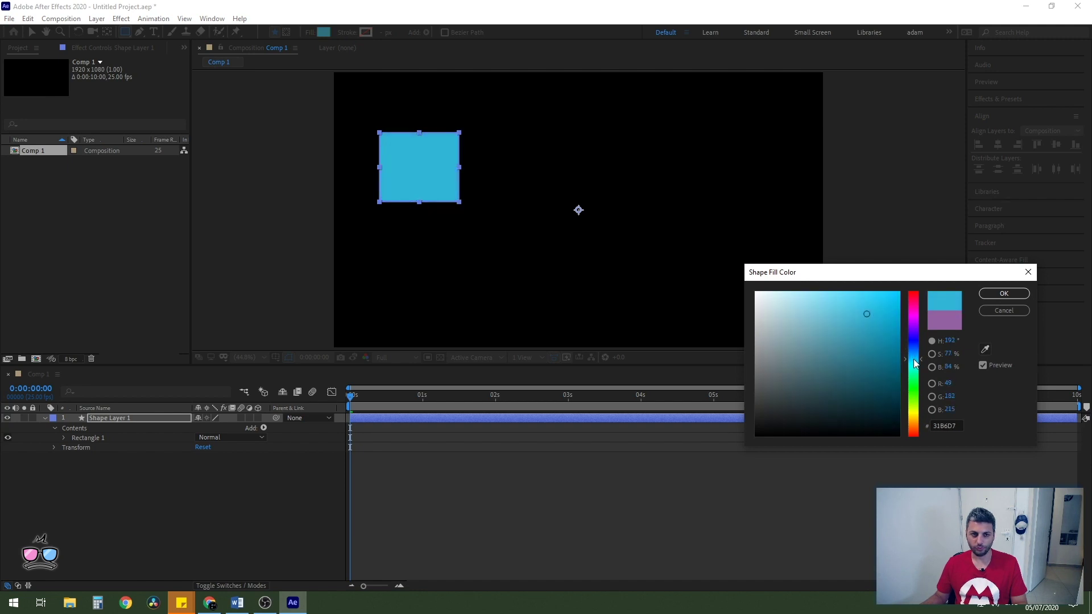
click(999, 294)
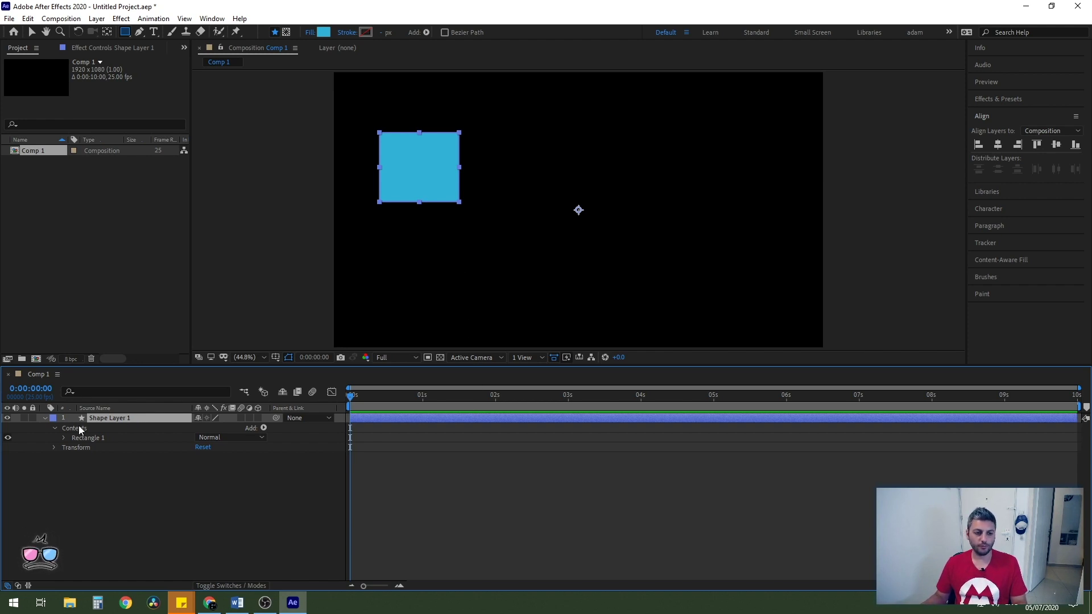
Reveal Shape Layer 1's Transform properties, test Position and Scale, then undo back to 960,540.
click(45, 418)
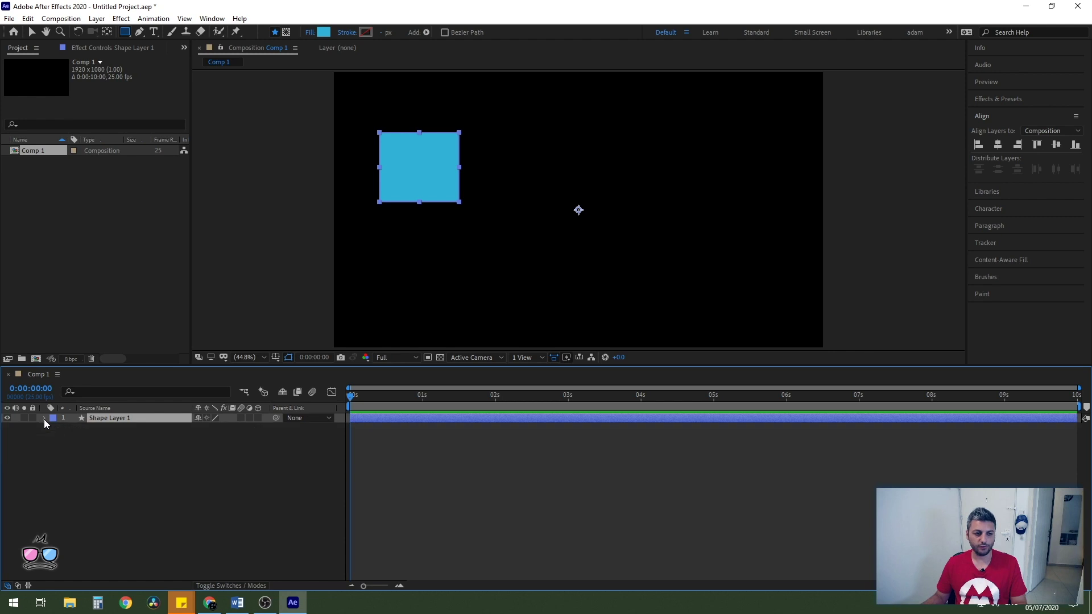
click(44, 418)
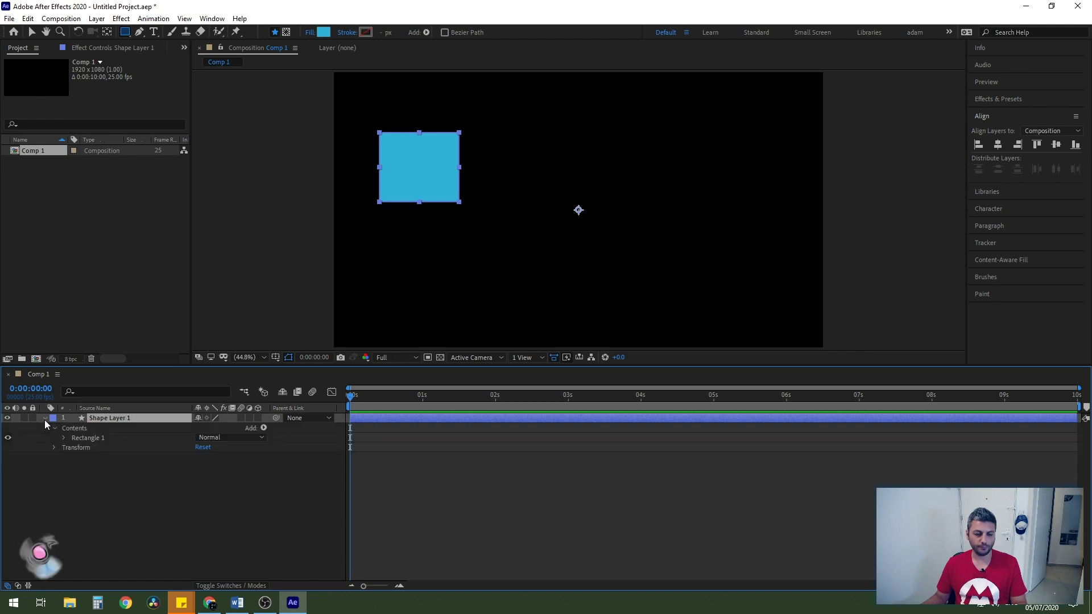
click(55, 447)
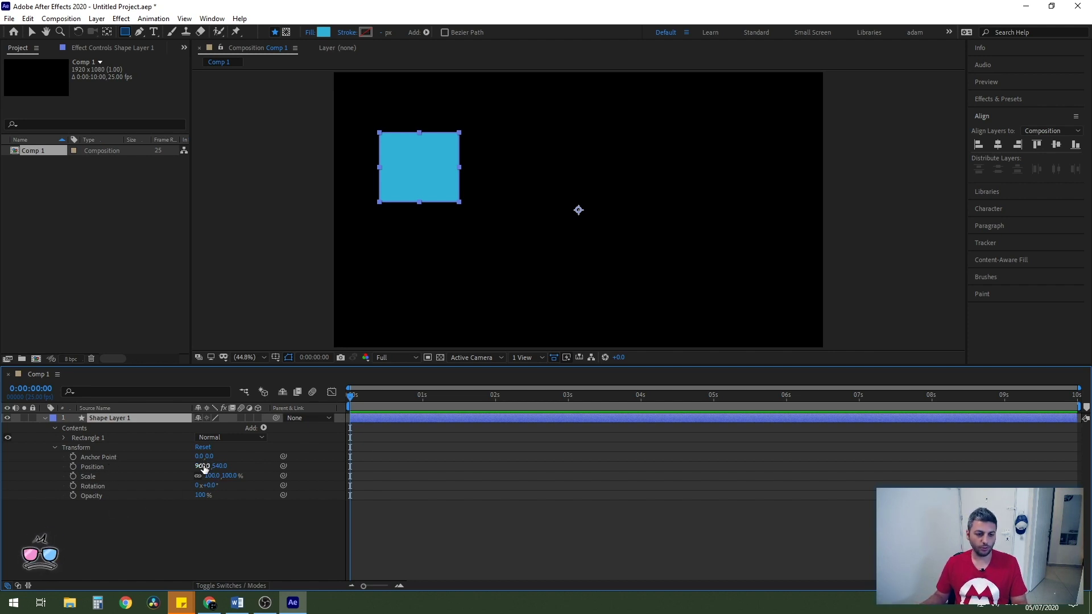
mouse_move(202, 466)
mouse_down()
mouse_move(327, 480)
mouse_move(275, 489)
mouse_move(126, 466)
mouse_up()
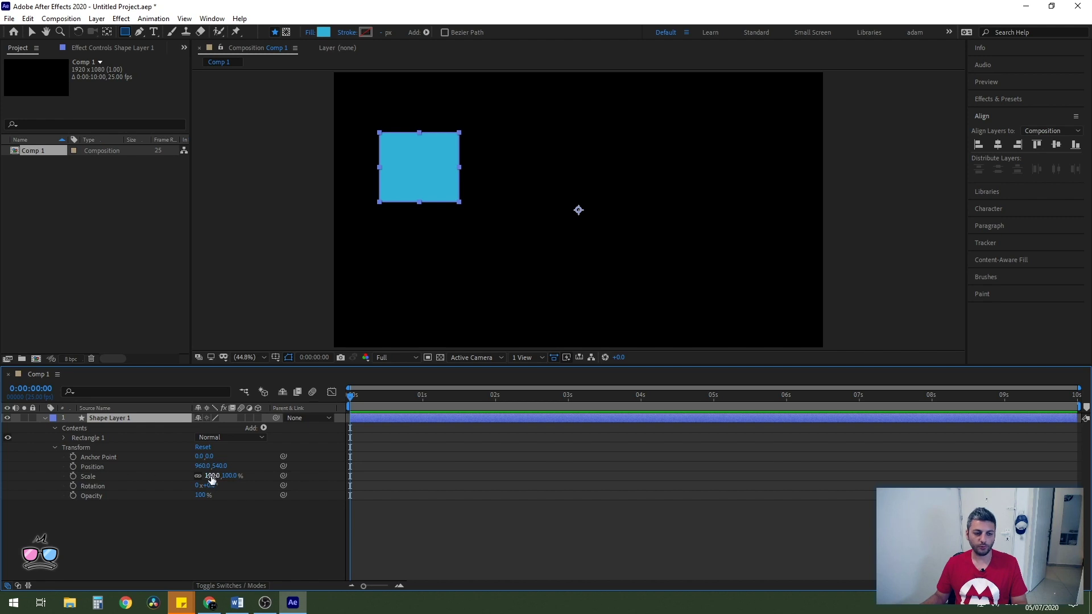
mouse_move(206, 467)
mouse_down()
mouse_move(571, 472)
mouse_move(250, 482)
mouse_move(292, 471)
mouse_move(77, 472)
mouse_up()
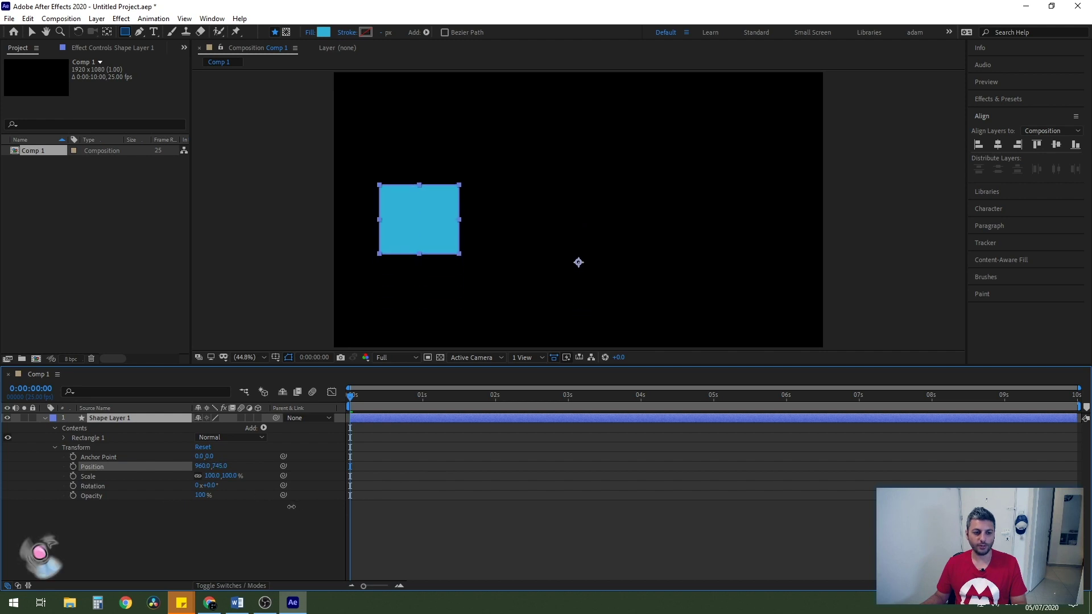
drag(234, 475, 232, 476)
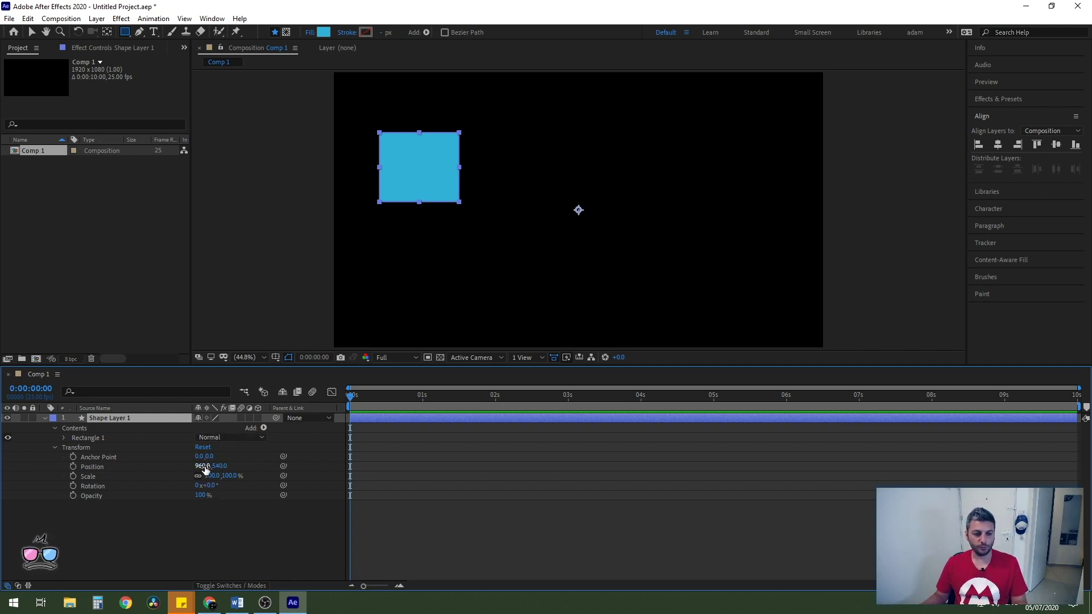
drag(203, 465, 580, 436)
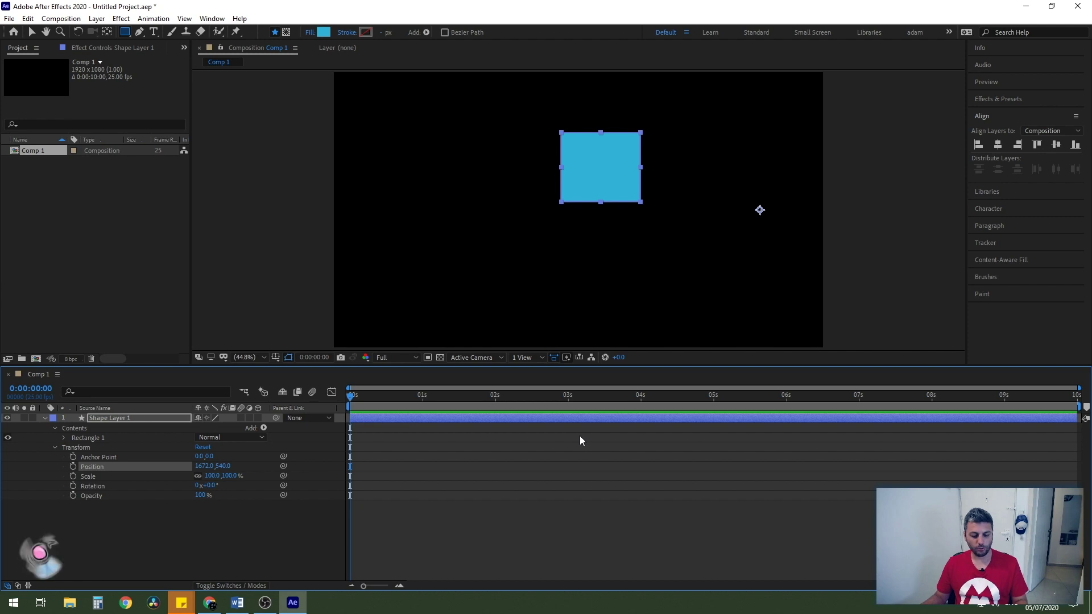
key(ctrl+z)
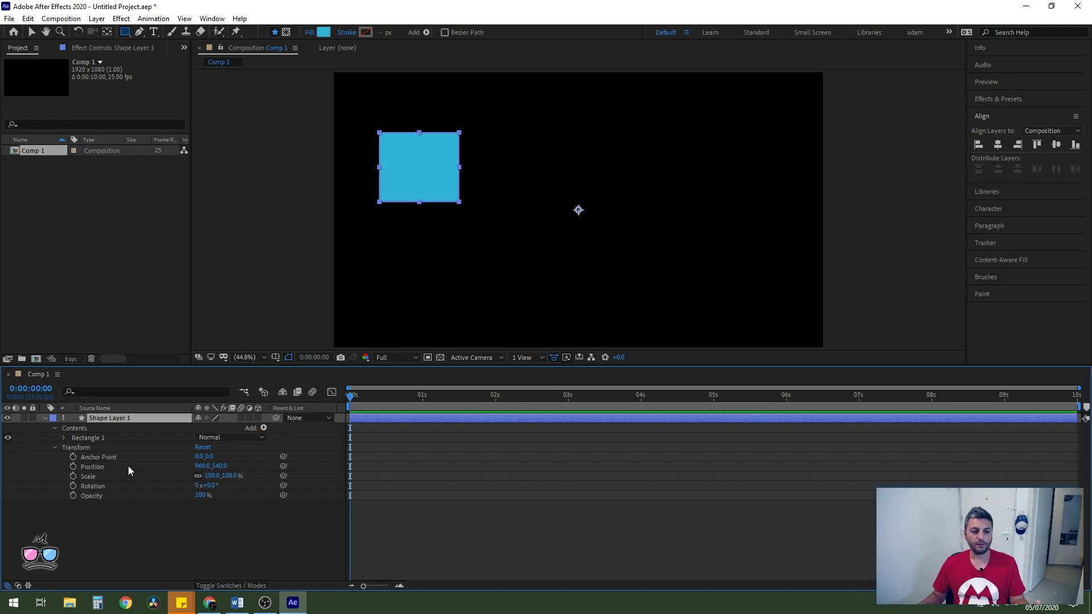
Add a Position keyframe for the square at 0 seconds.
click(73, 467)
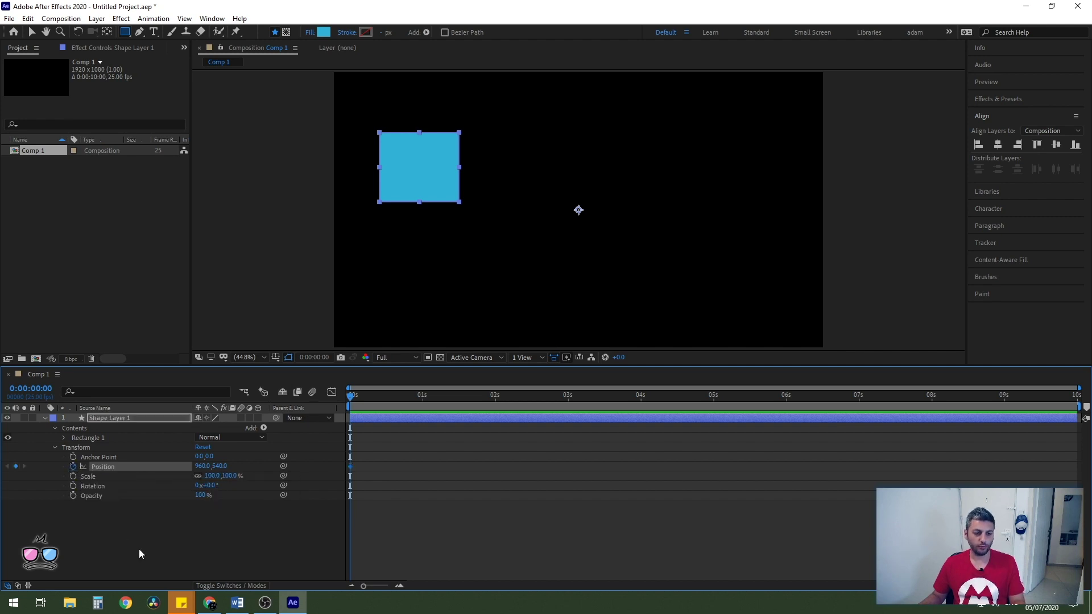
drag(372, 398, 383, 406)
drag(366, 455, 369, 471)
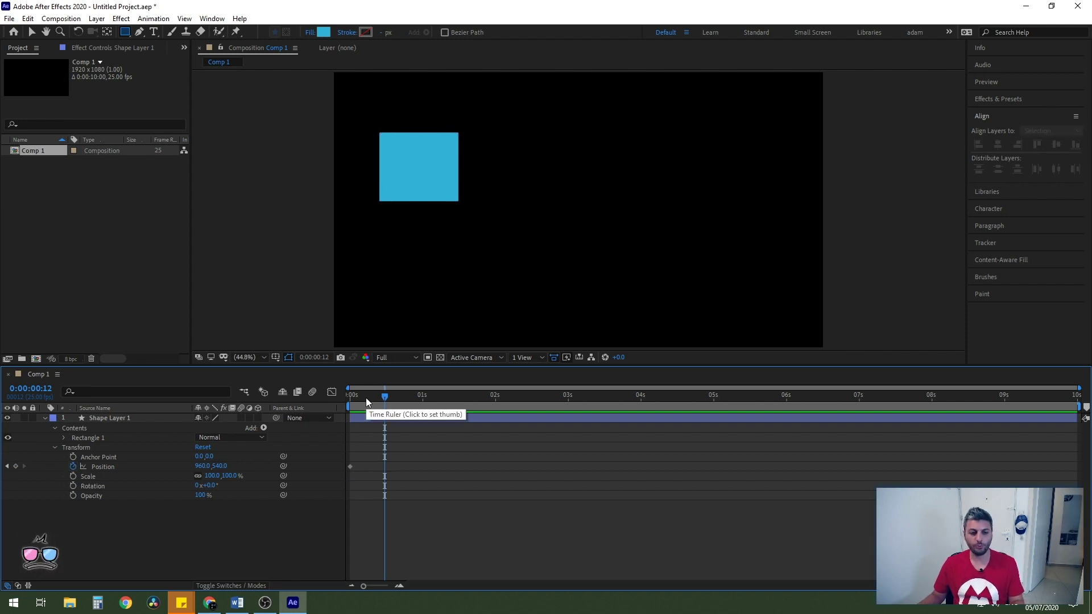
click(351, 397)
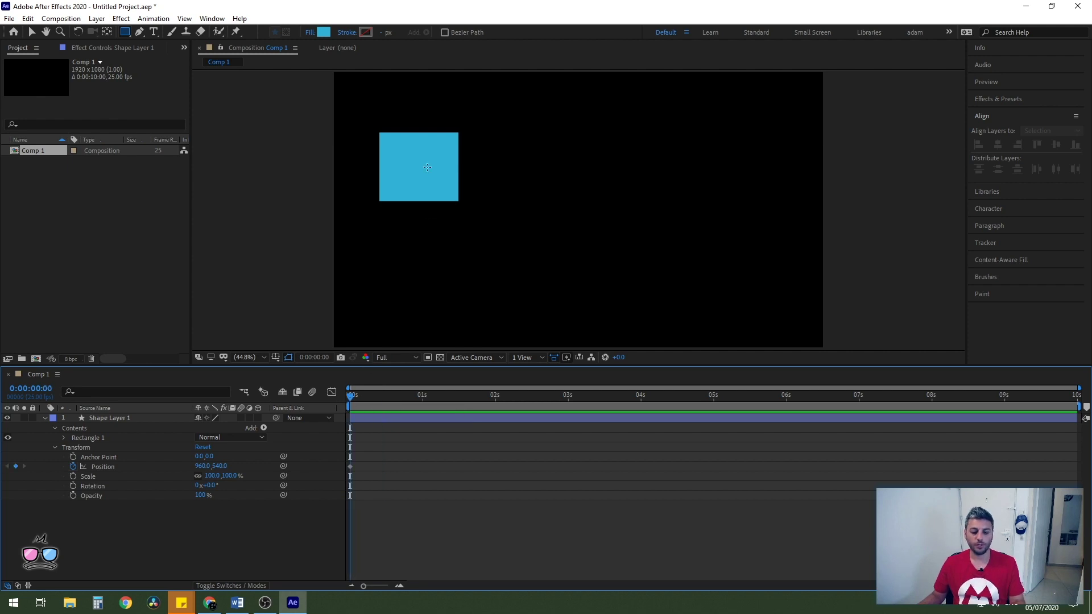
At 1 second, drag the square right to Position 1953,540.
key(v)
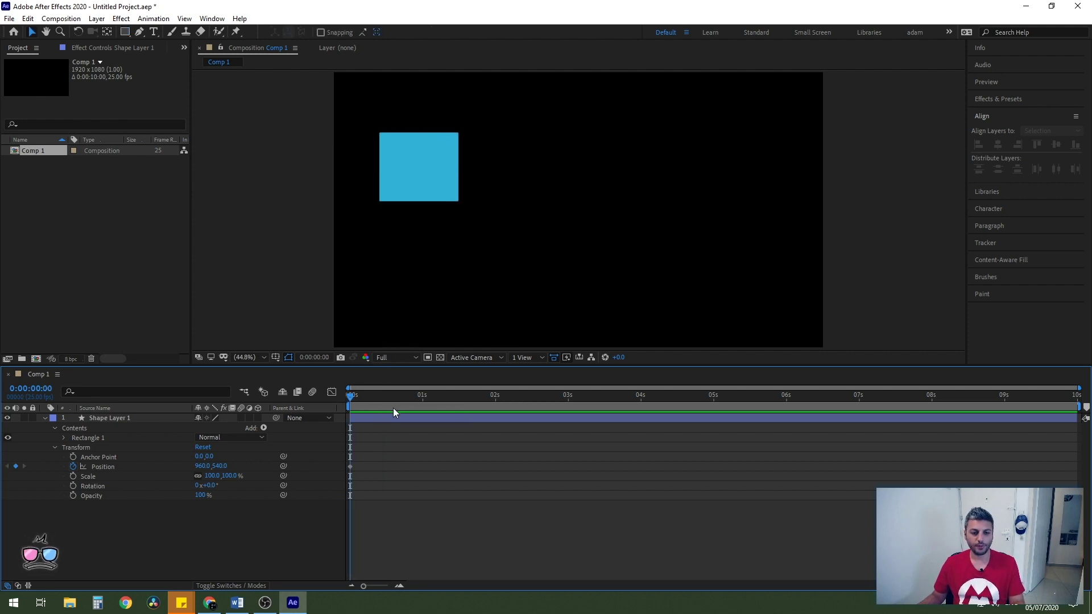
drag(392, 395, 423, 408)
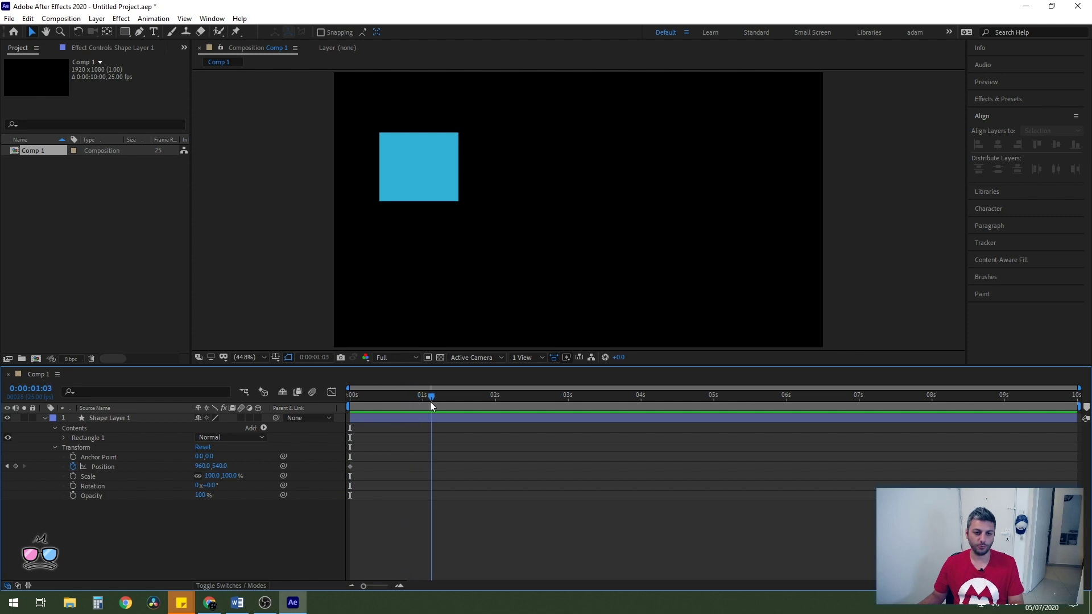
click(440, 172)
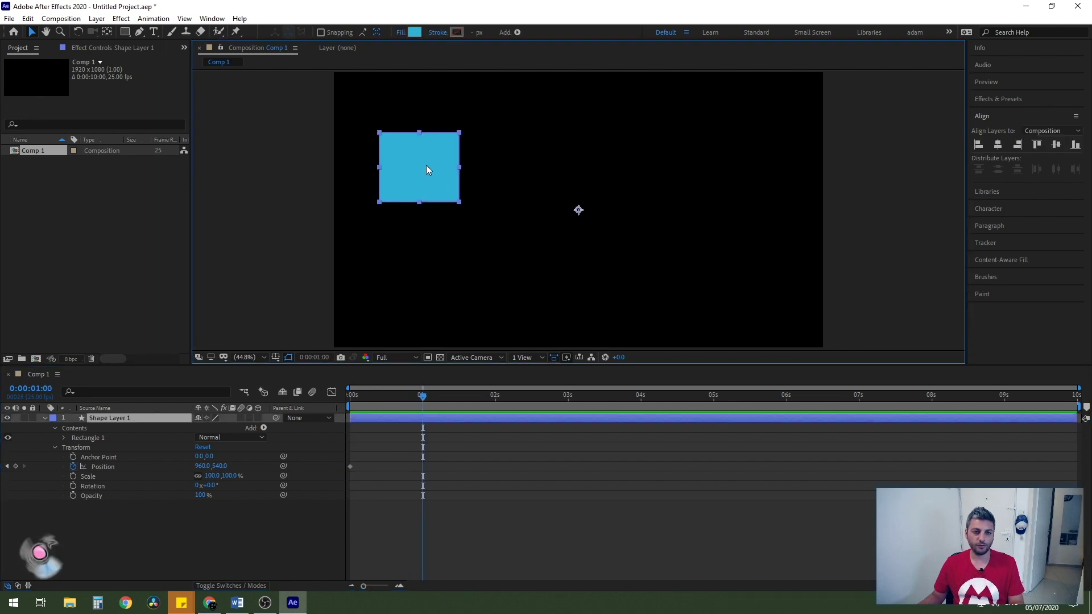
drag(414, 171, 671, 198)
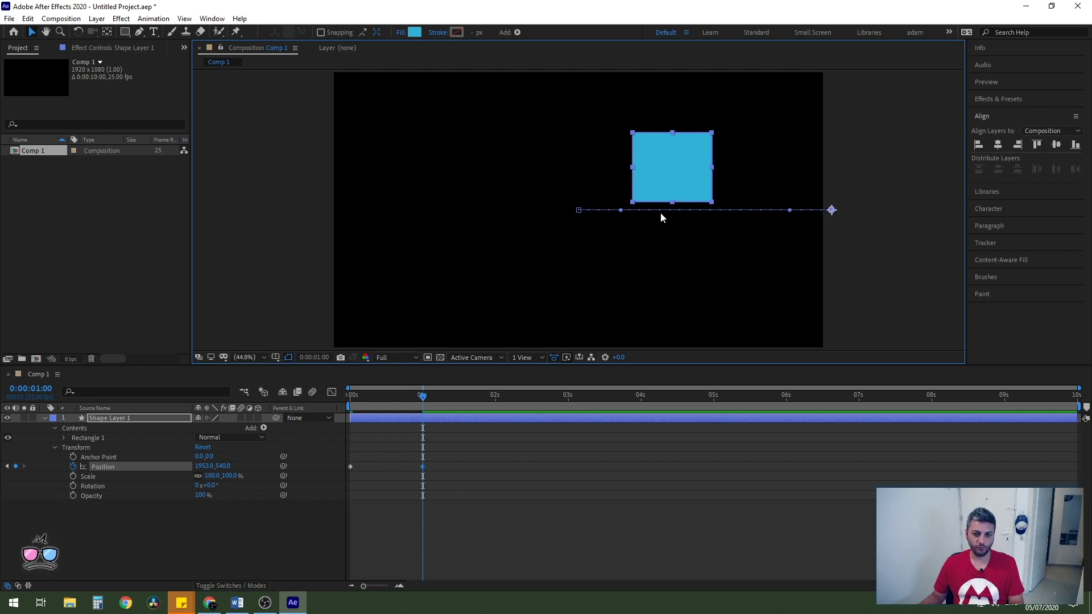
drag(432, 447, 428, 465)
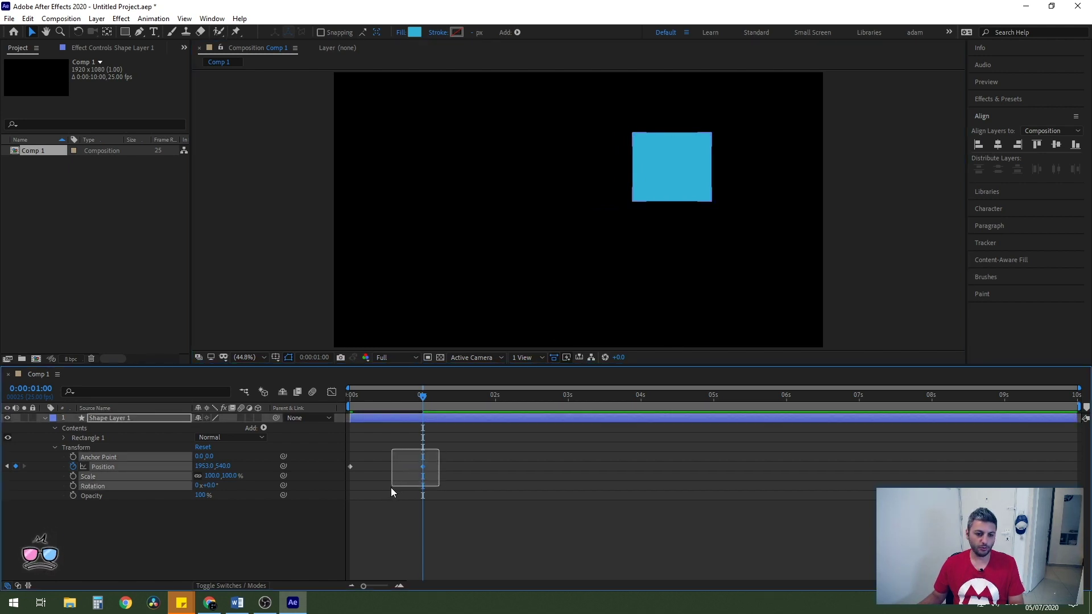
click(423, 466)
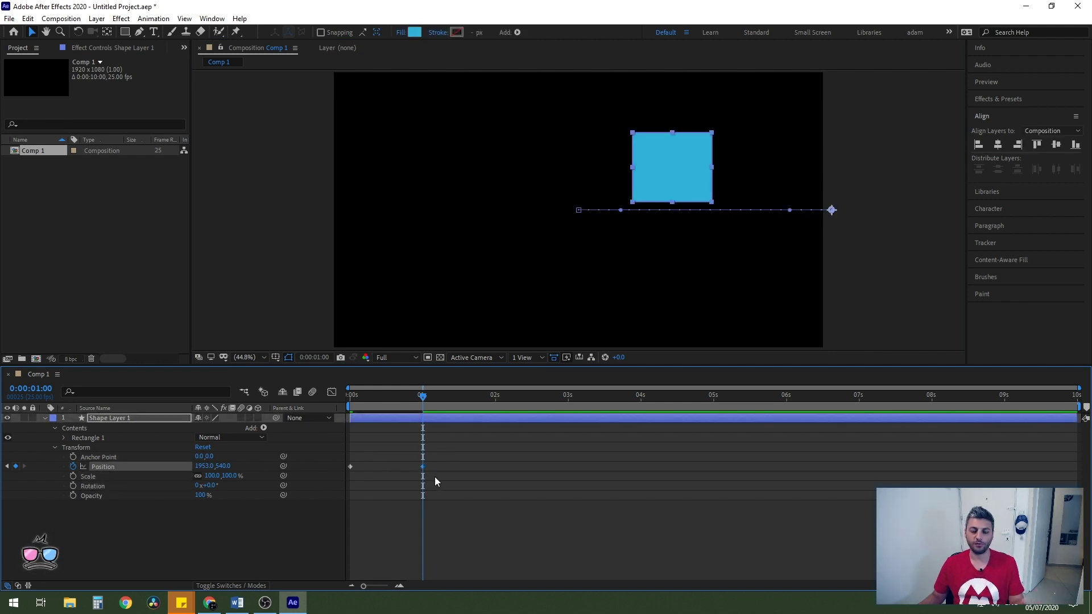
Preview the slide from the start and show only the animated Position property.
drag(409, 401, 345, 399)
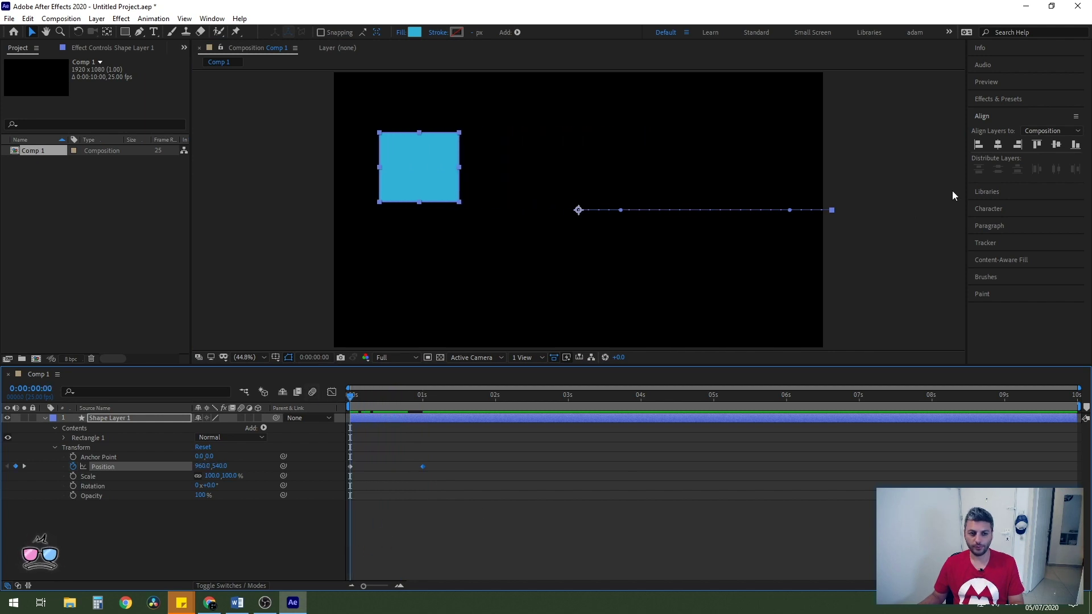
key(space)
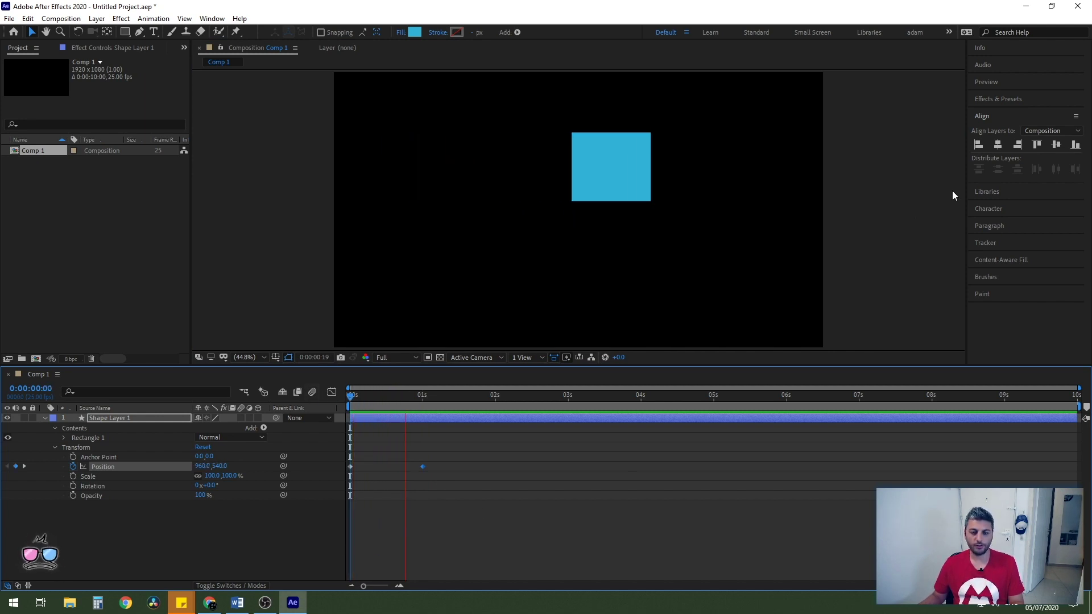
key(space)
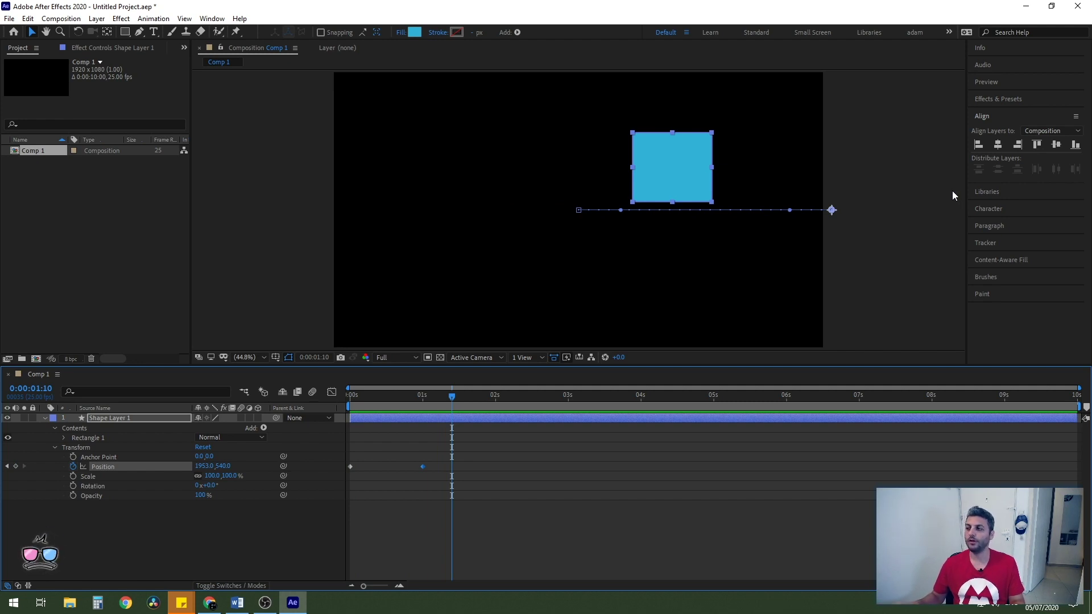
key(j)
key(u)
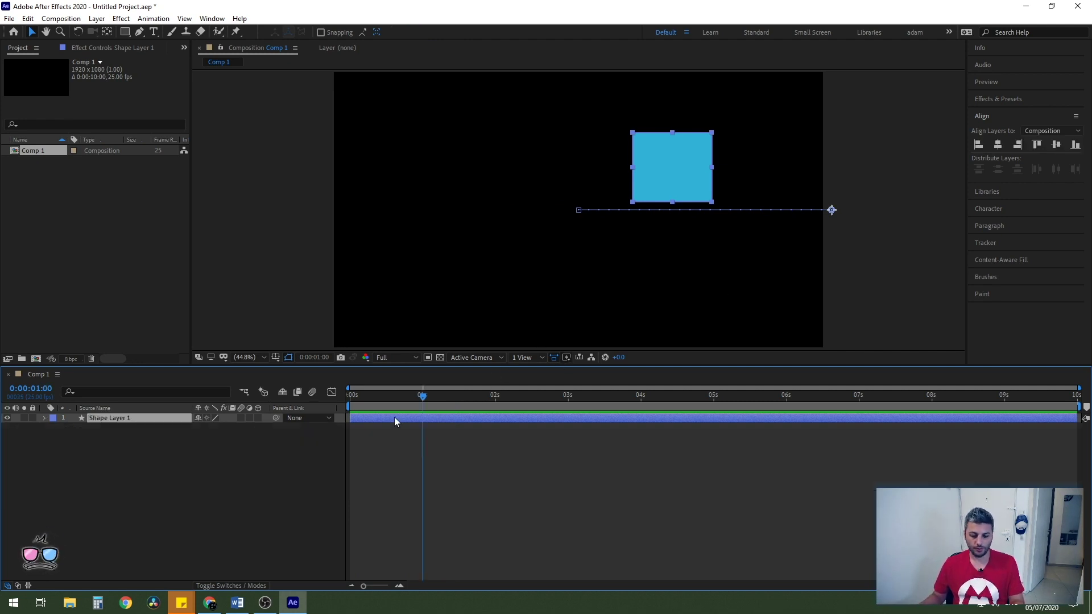
key(F2)
key(u)
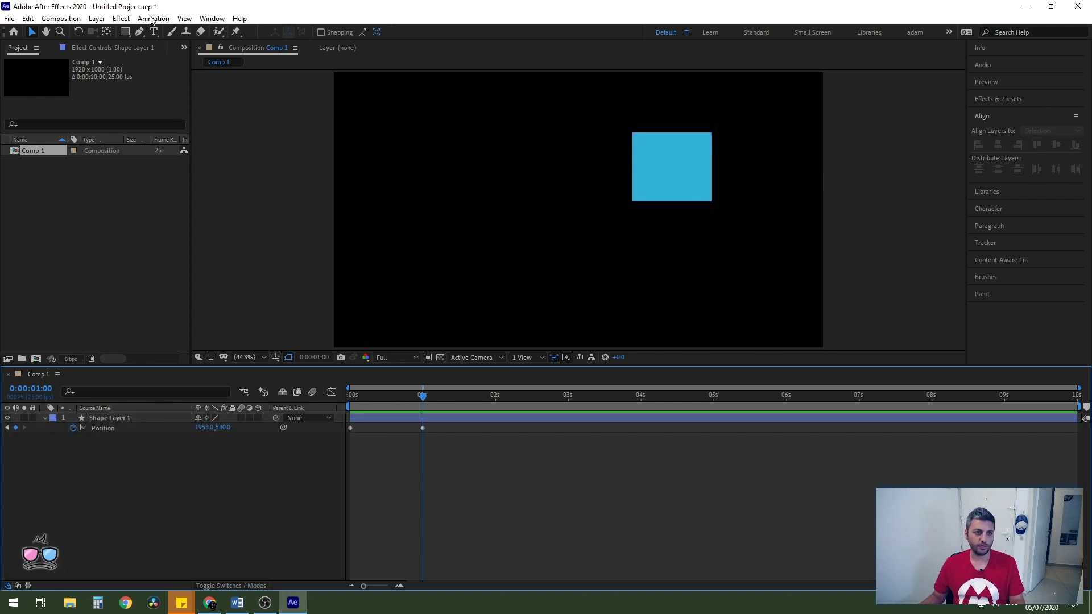
Draw a star shape left of the square with the Star Tool.
click(125, 31)
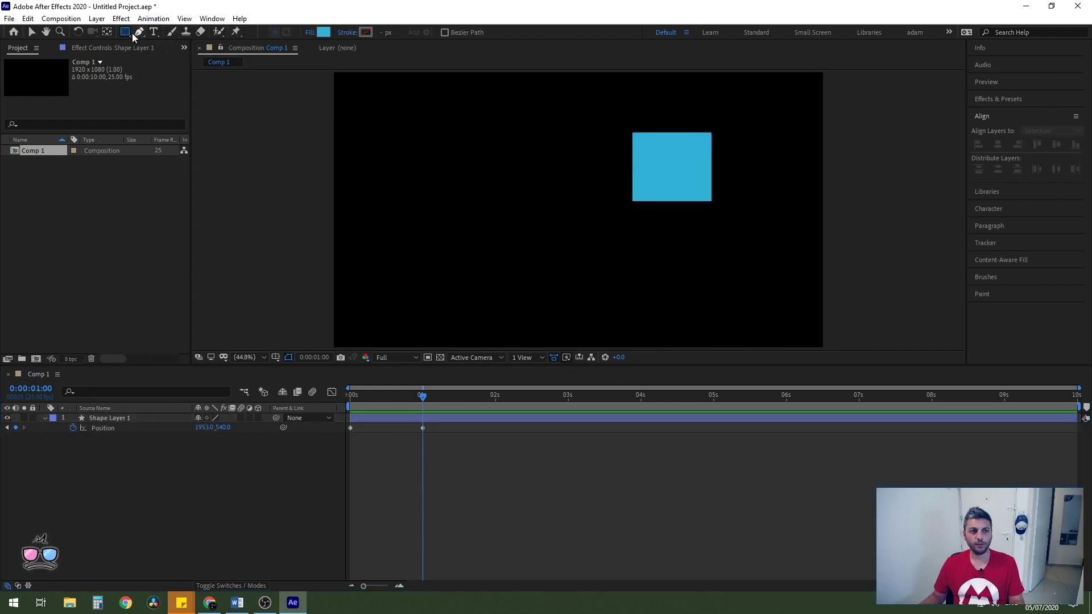
click(124, 33)
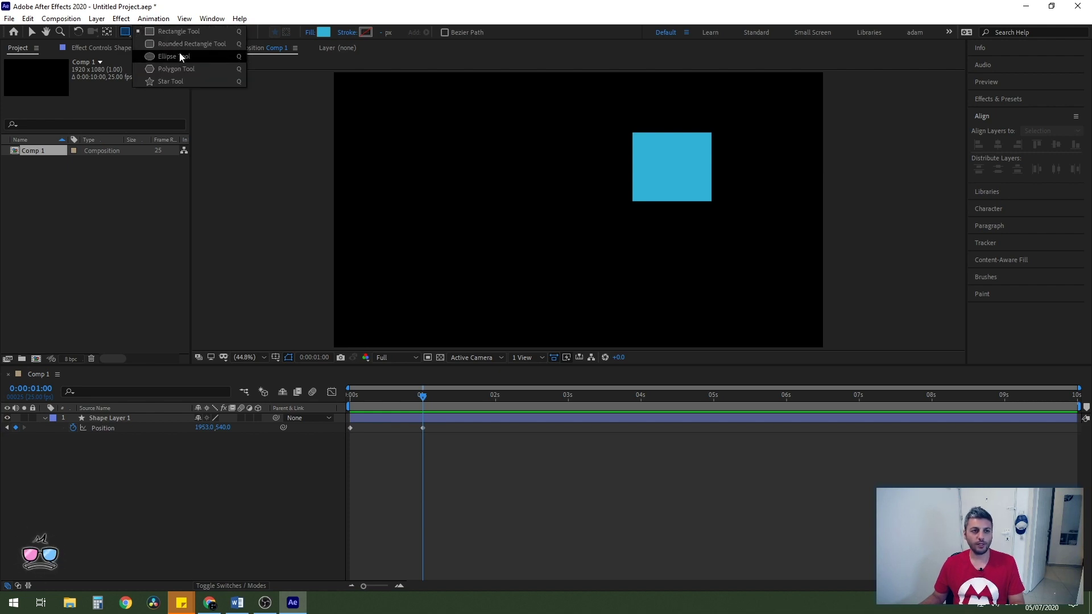
click(180, 83)
mouse_move(475, 159)
mouse_down()
mouse_move(511, 202)
mouse_move(503, 196)
mouse_up()
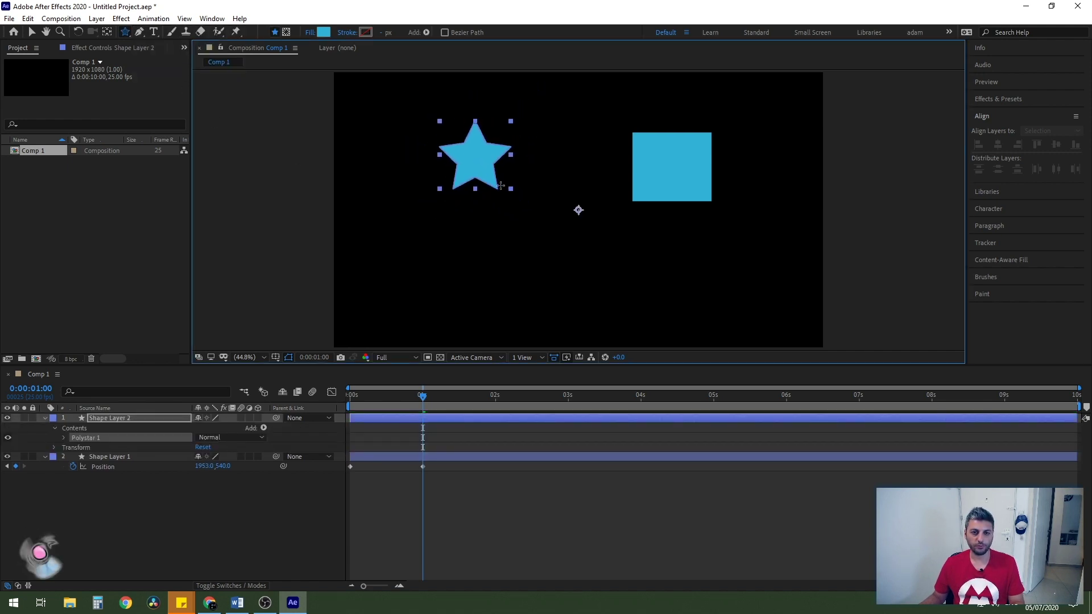
Change the star's fill colour to warm yellow, FFE47A.
click(323, 32)
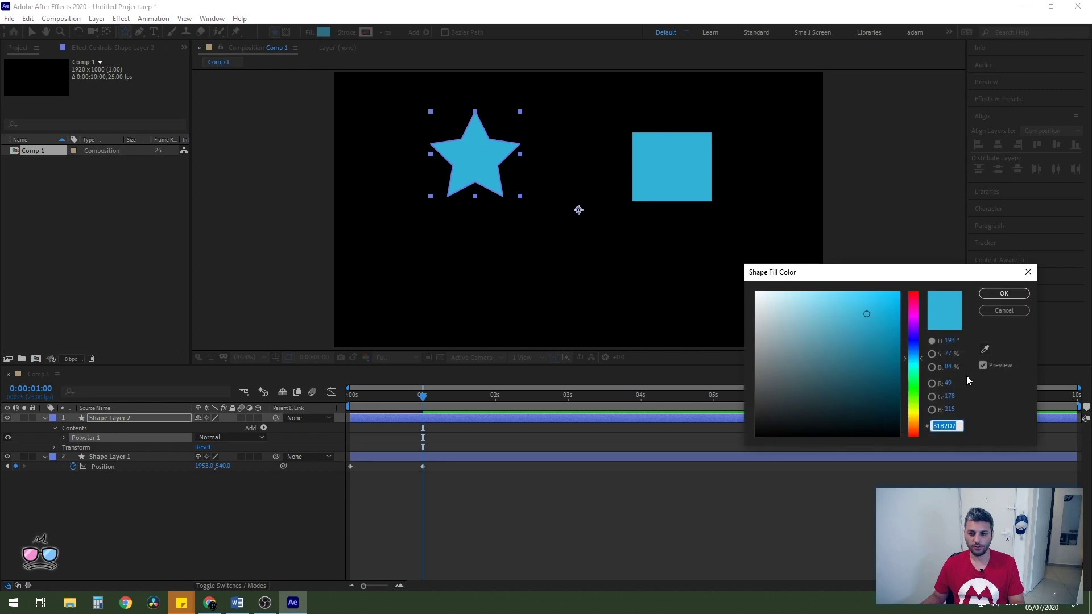
click(913, 407)
drag(850, 373, 830, 291)
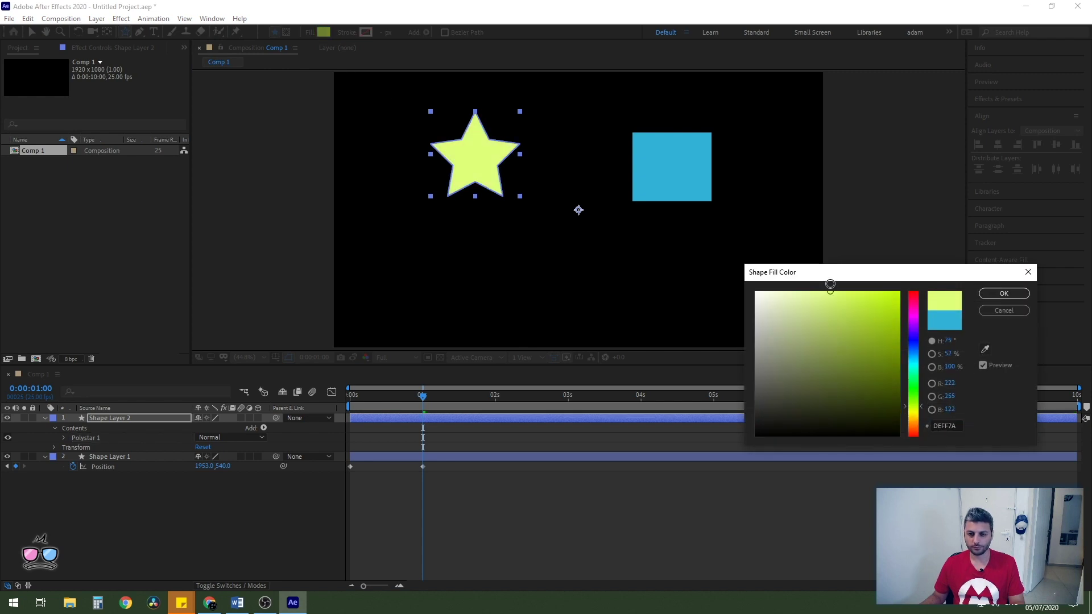
drag(913, 412, 914, 419)
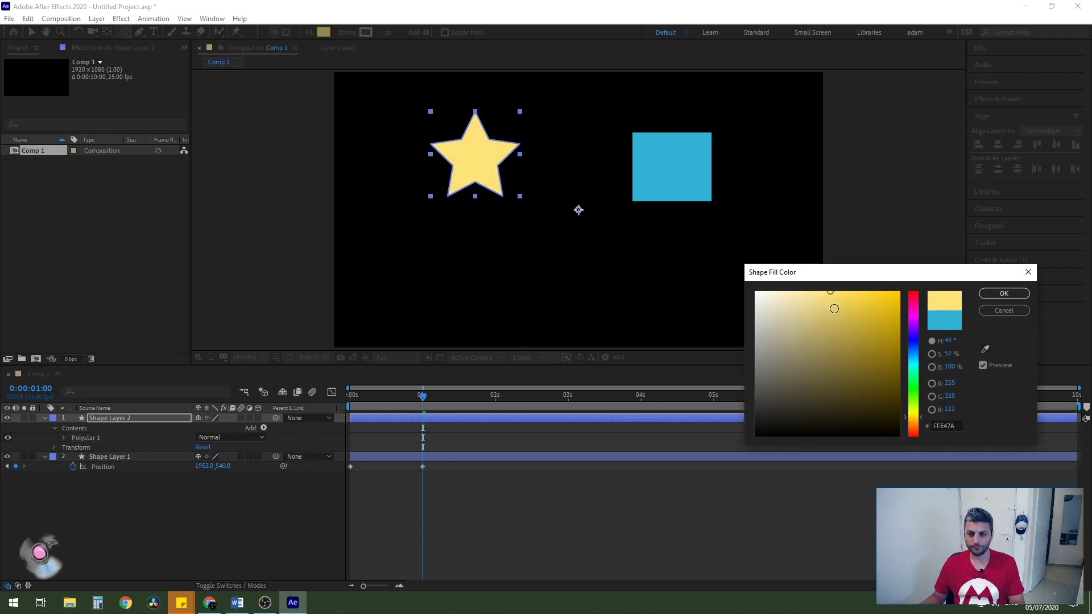
click(852, 289)
click(991, 293)
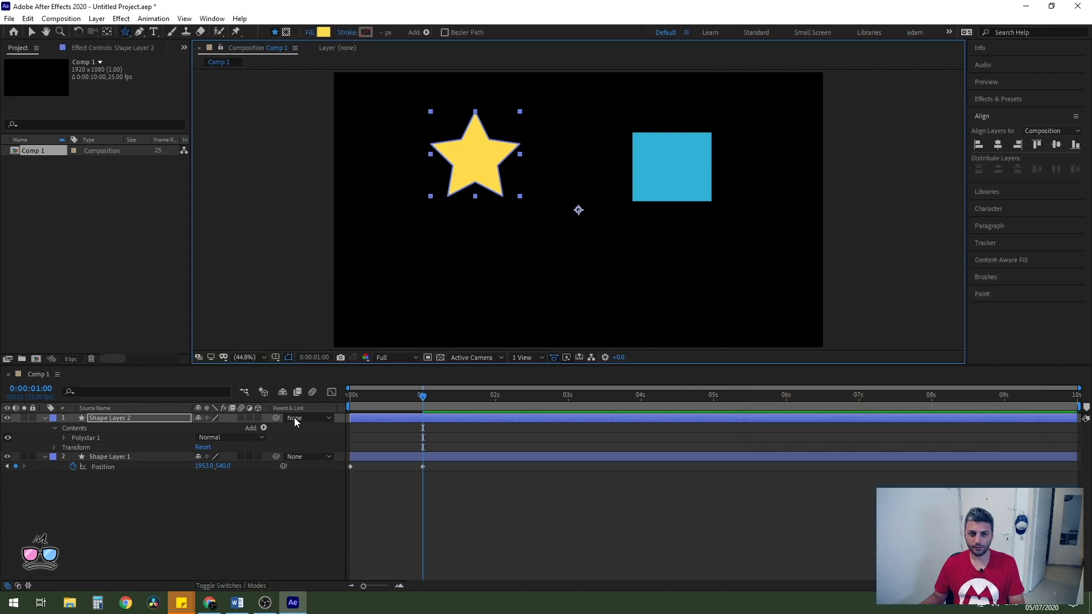
Reveal the star's Transform properties, test a smaller scale, undo it, and list only Scale.
click(113, 415)
click(53, 428)
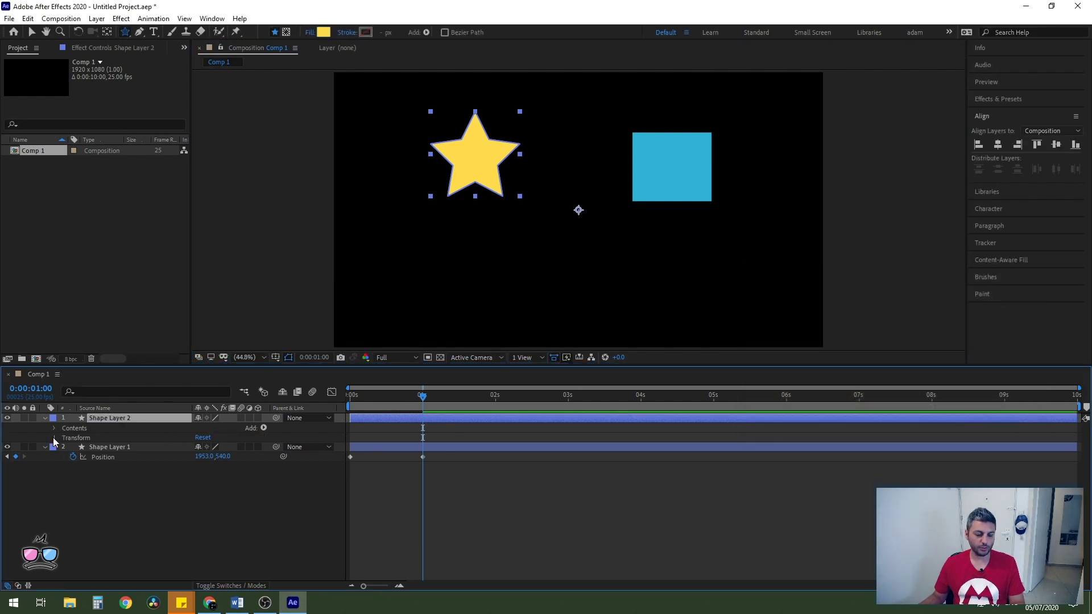
click(55, 437)
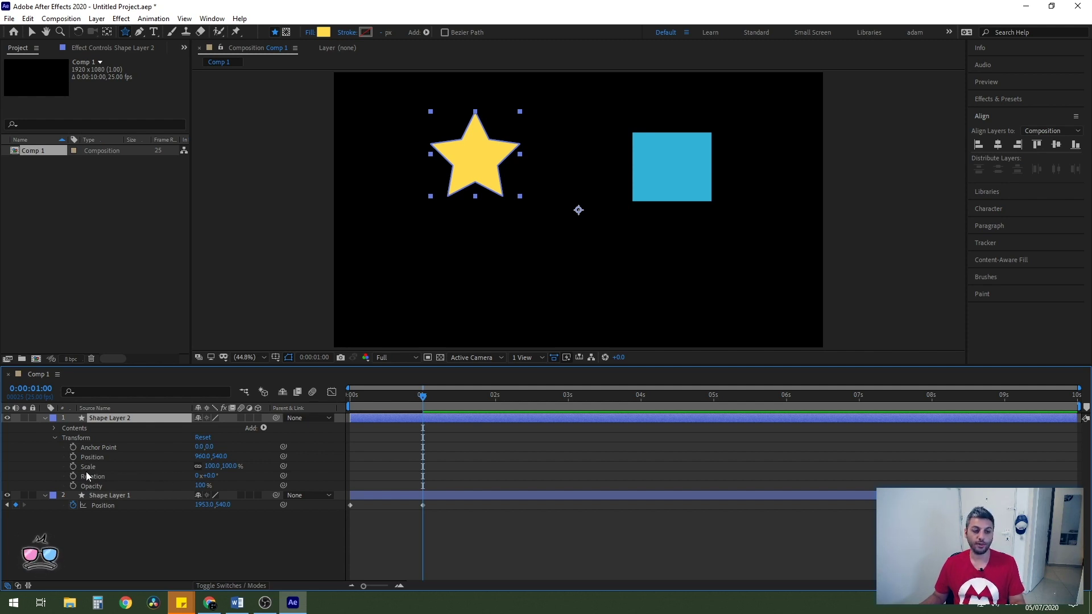
mouse_move(211, 466)
mouse_down()
mouse_move(197, 476)
mouse_move(206, 510)
mouse_up()
key(ctrl+z)
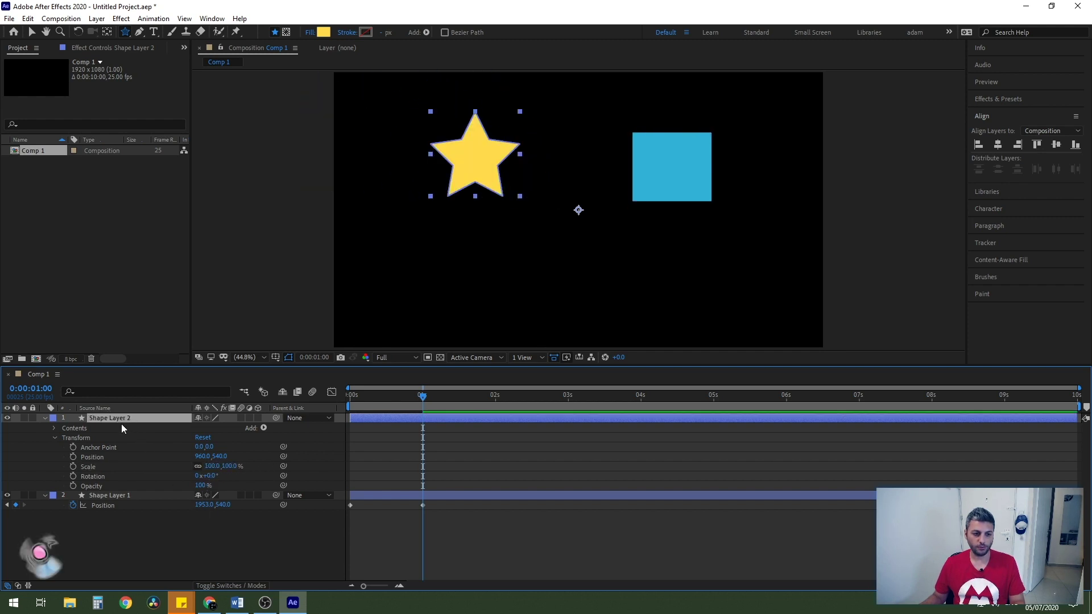
key(s)
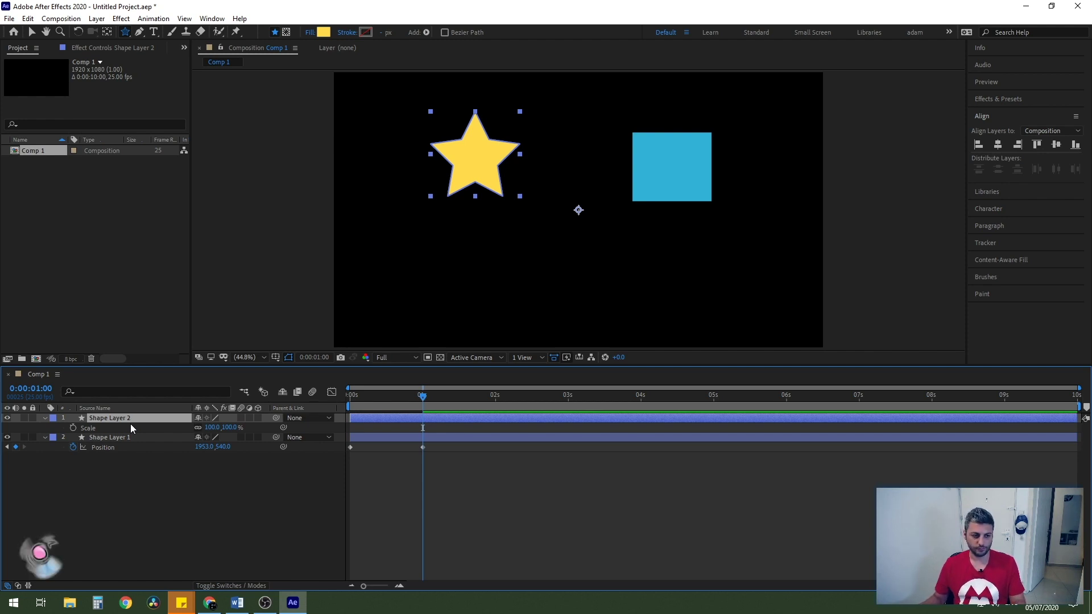
Try enlarging the star to about 198% and 110%, undoing each to keep 100%.
drag(212, 428, 291, 436)
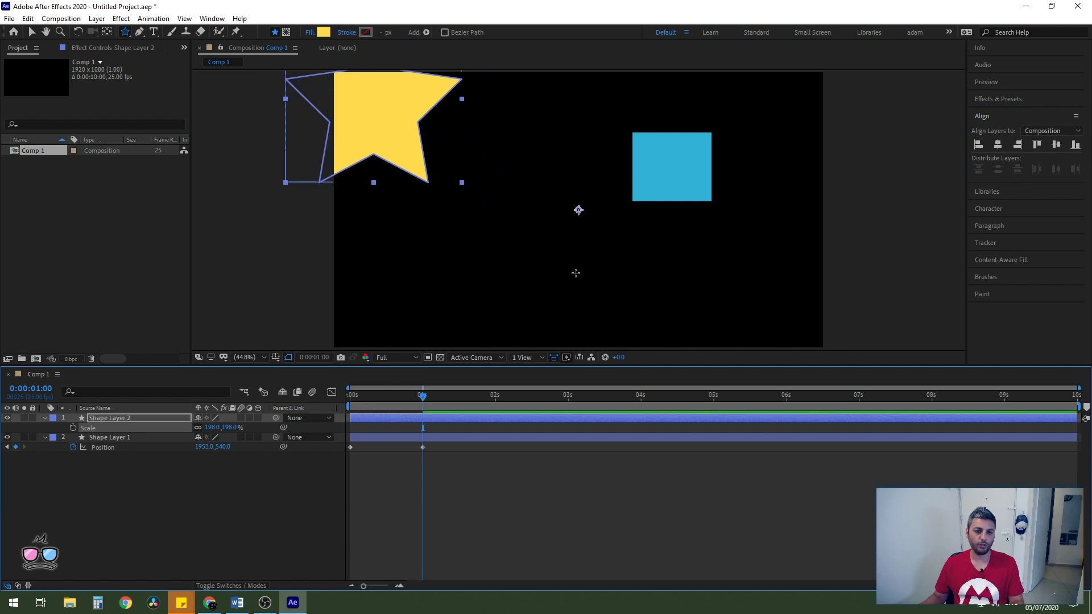
key(ctrl+z)
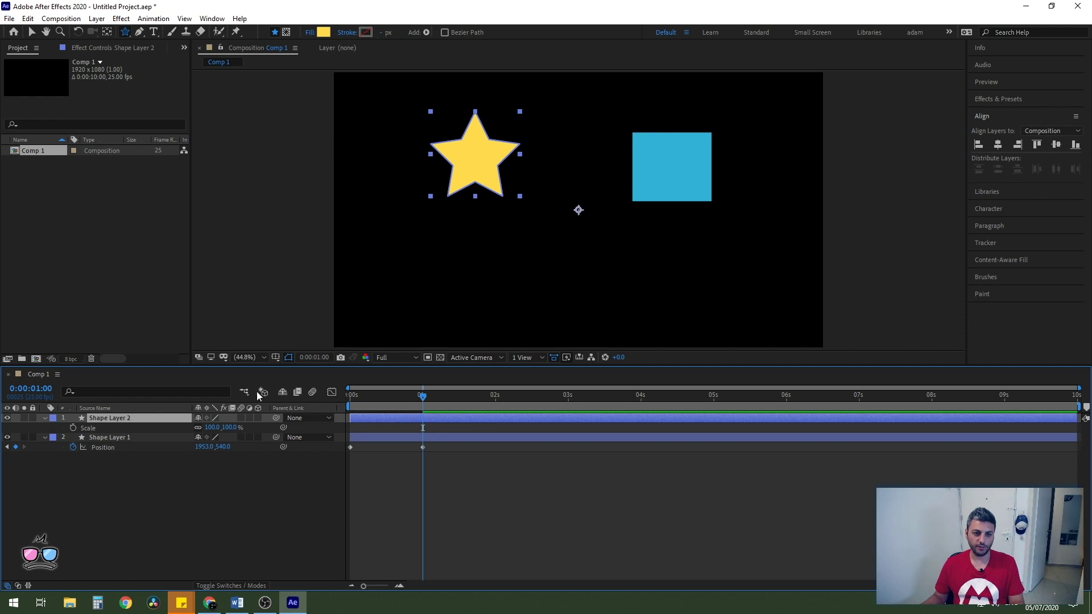
drag(237, 428, 672, 226)
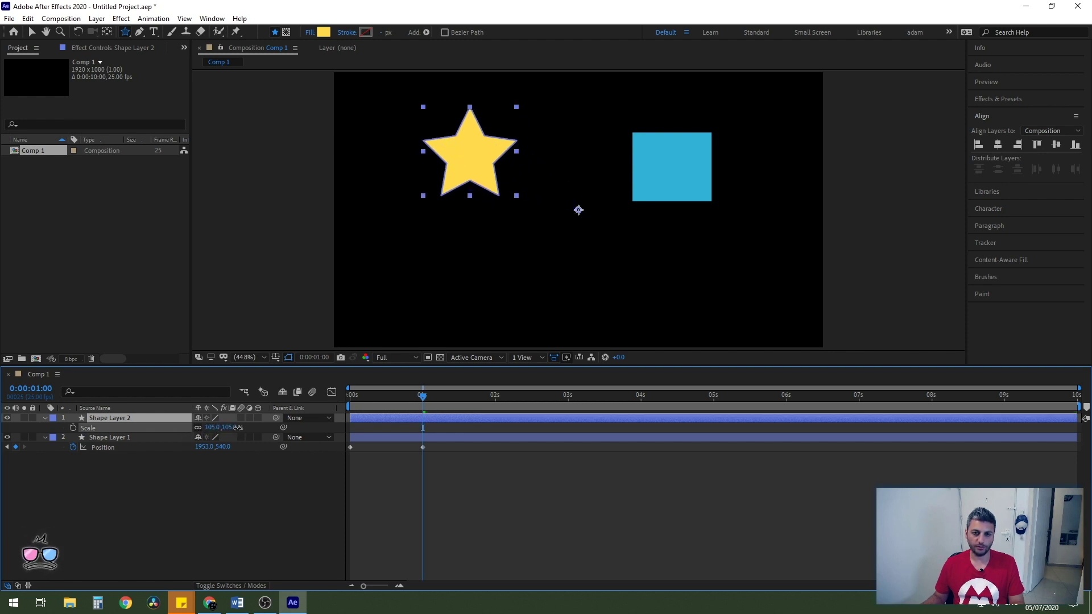
key(ctrl+z)
key(v)
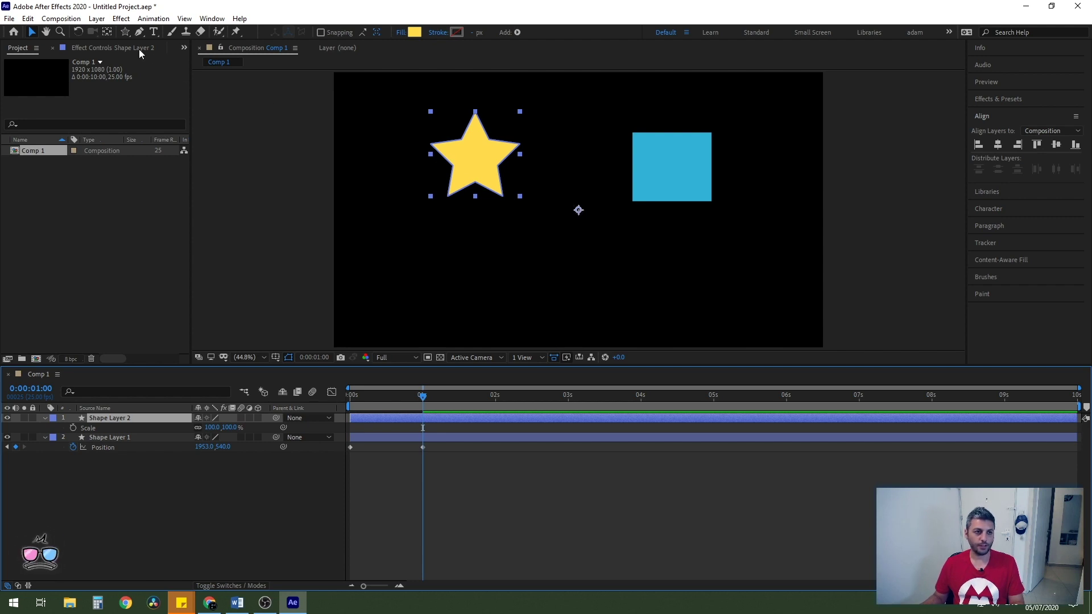
Move the star's anchor point around with the Pan Behind tool, then recentre it on the star.
click(108, 33)
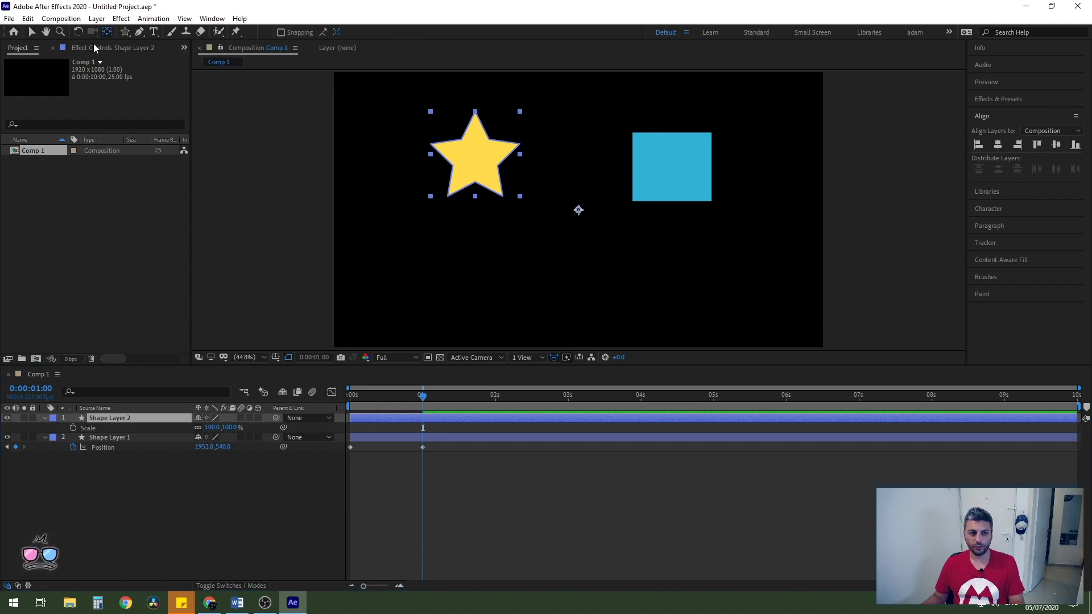
mouse_move(578, 210)
mouse_down()
mouse_move(623, 277)
mouse_move(470, 226)
mouse_up()
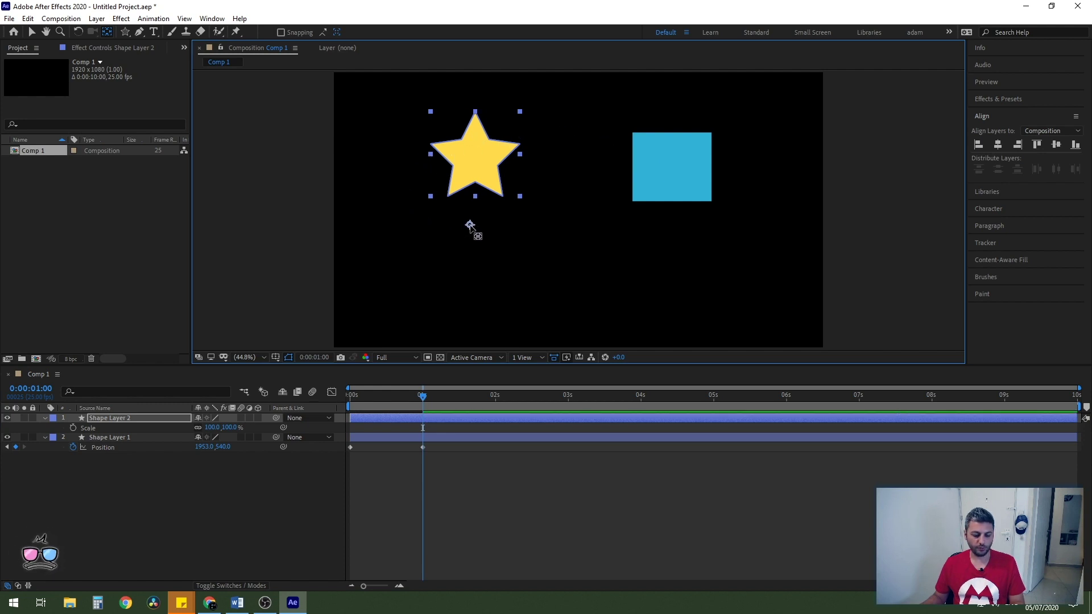
drag(469, 225, 430, 142)
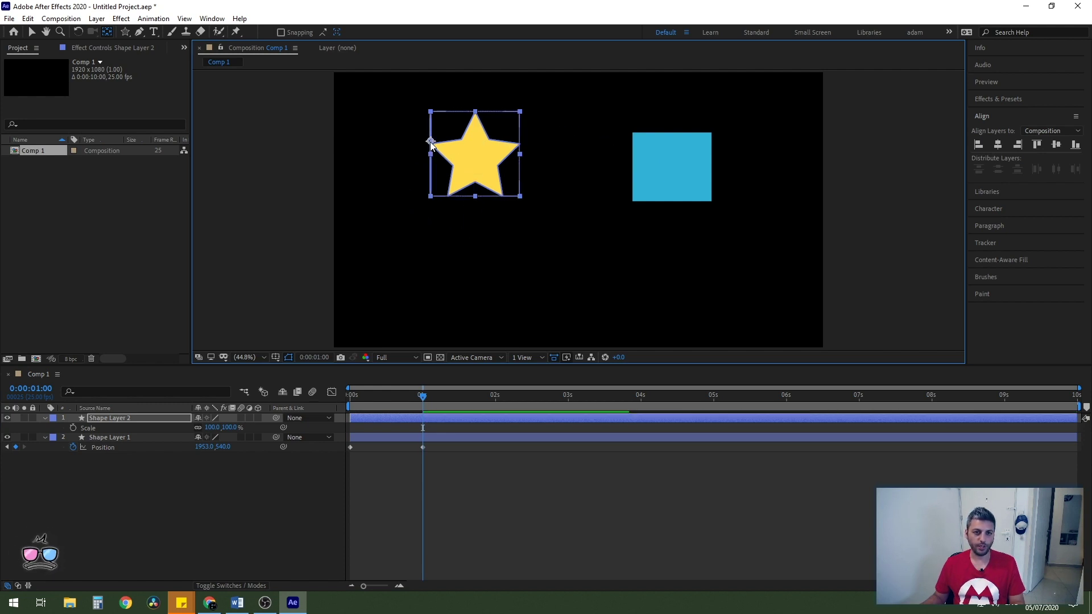
mouse_move(431, 145)
mouse_down()
mouse_move(535, 143)
mouse_move(557, 265)
mouse_move(476, 162)
mouse_move(605, 234)
mouse_up()
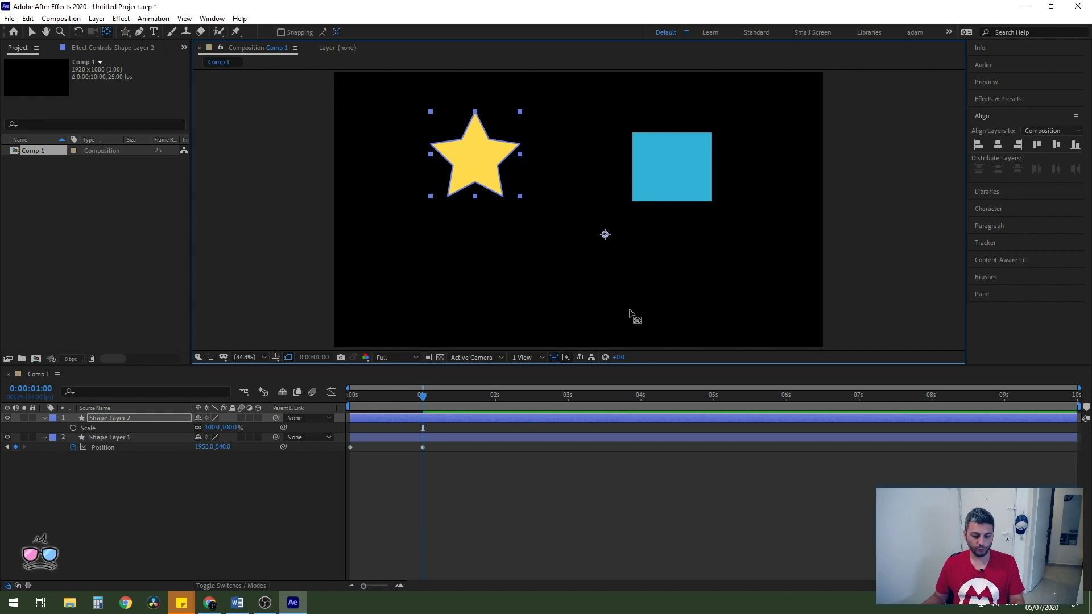
double_click(108, 32)
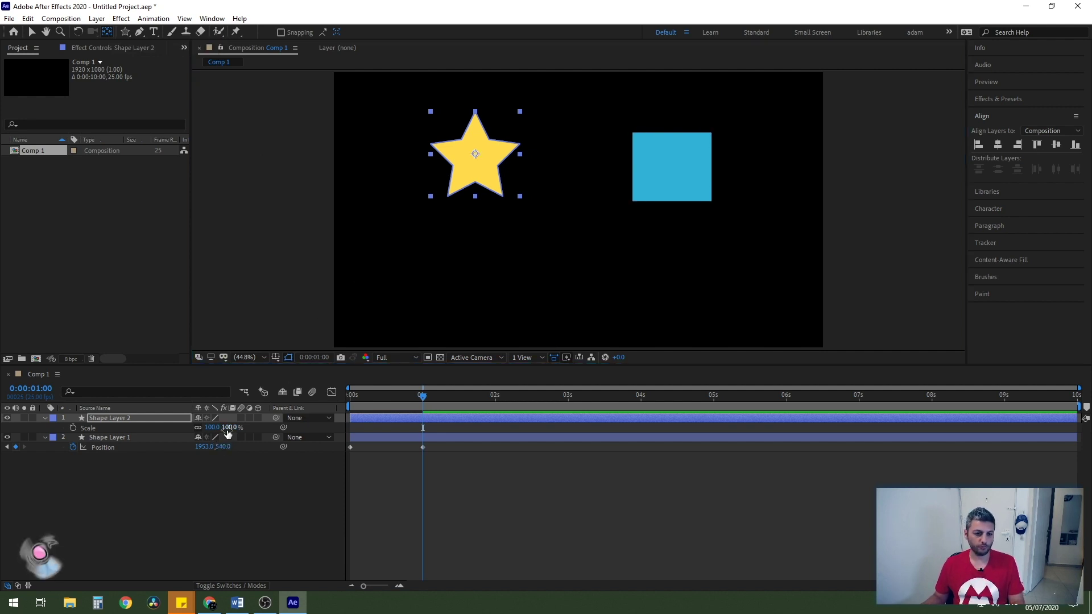
mouse_move(222, 428)
mouse_down()
mouse_move(297, 421)
mouse_move(291, 430)
mouse_move(234, 427)
mouse_up()
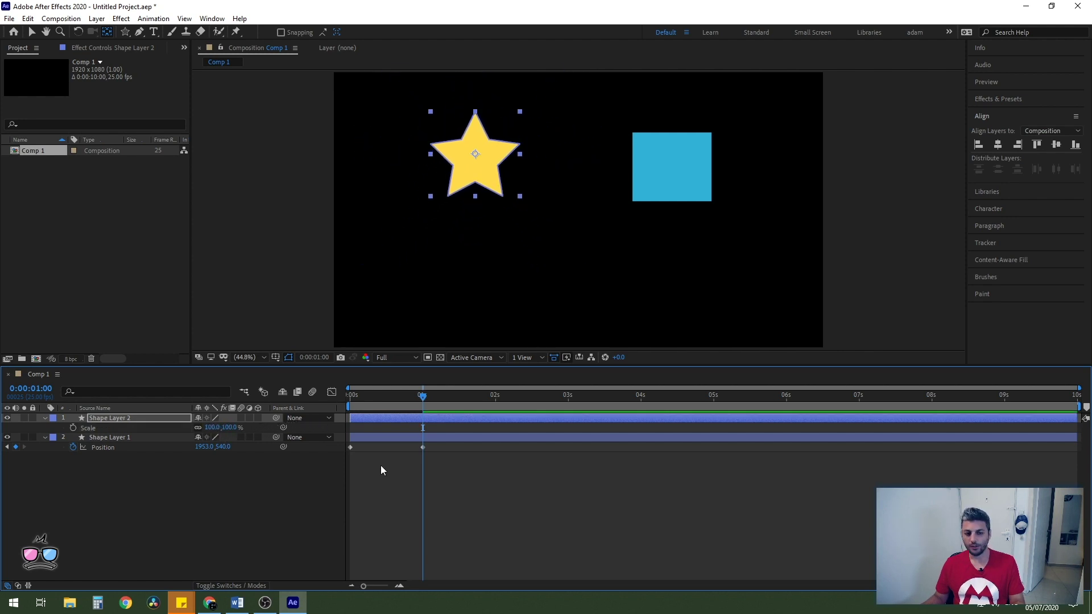
Keyframe the star's Scale at 0% at the start and 100% at 0:00:01:14.
drag(398, 397, 349, 397)
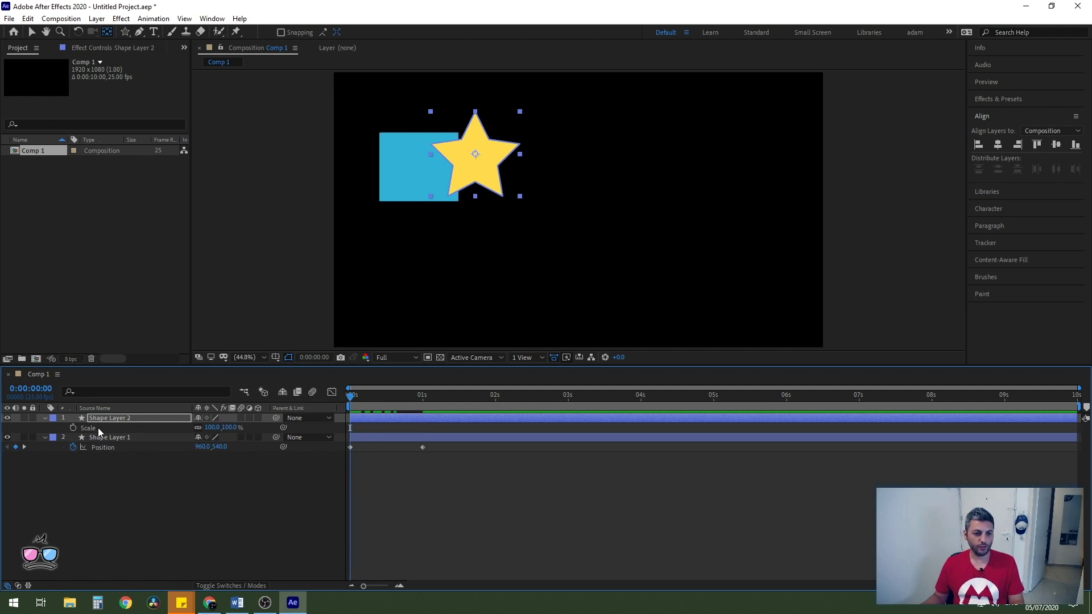
click(72, 428)
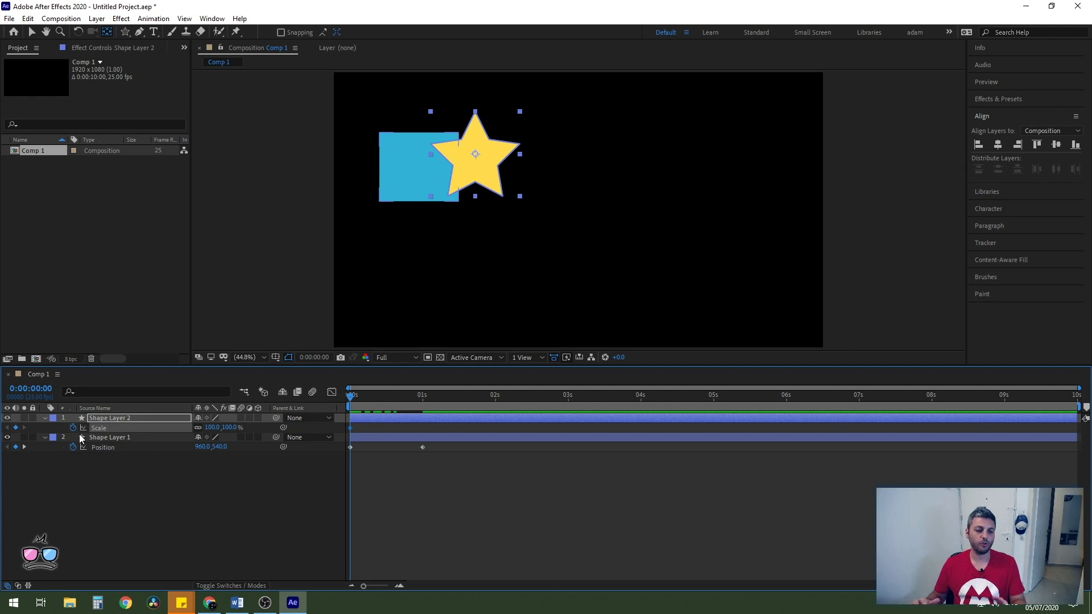
click(229, 428)
text(0)
key(Return)
drag(350, 407, 462, 408)
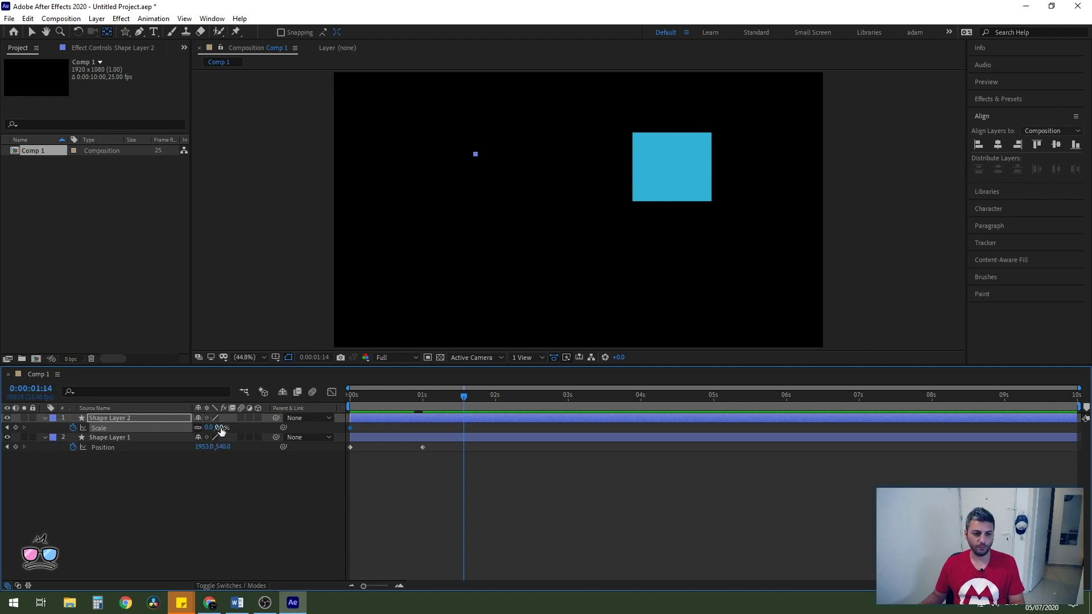
text(100)
key(Return)
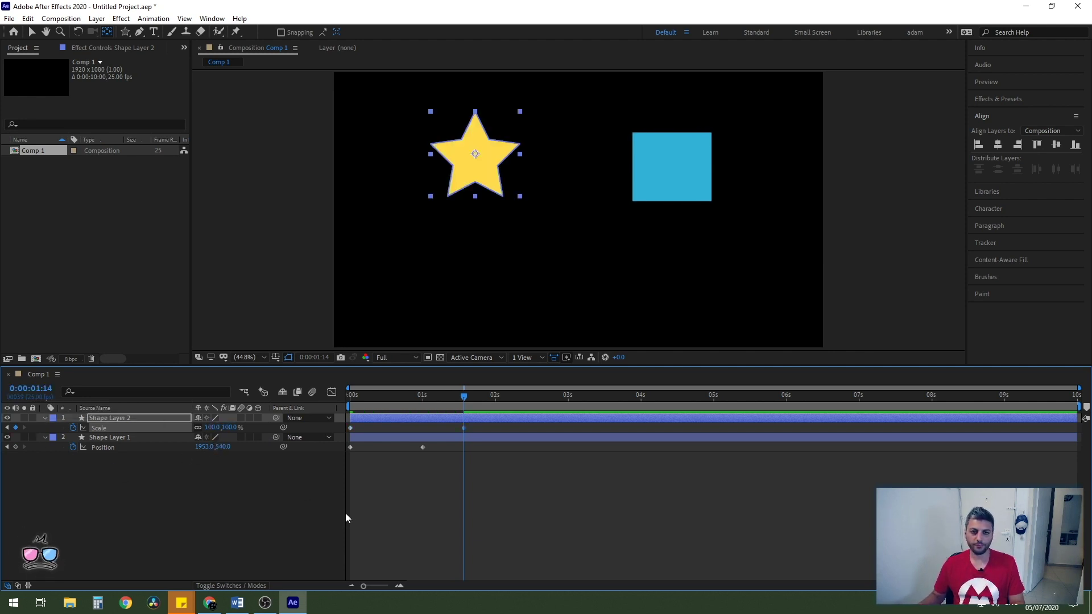
Preview the growing star from the start, then scrub back to see it mid-growth.
key(Home)
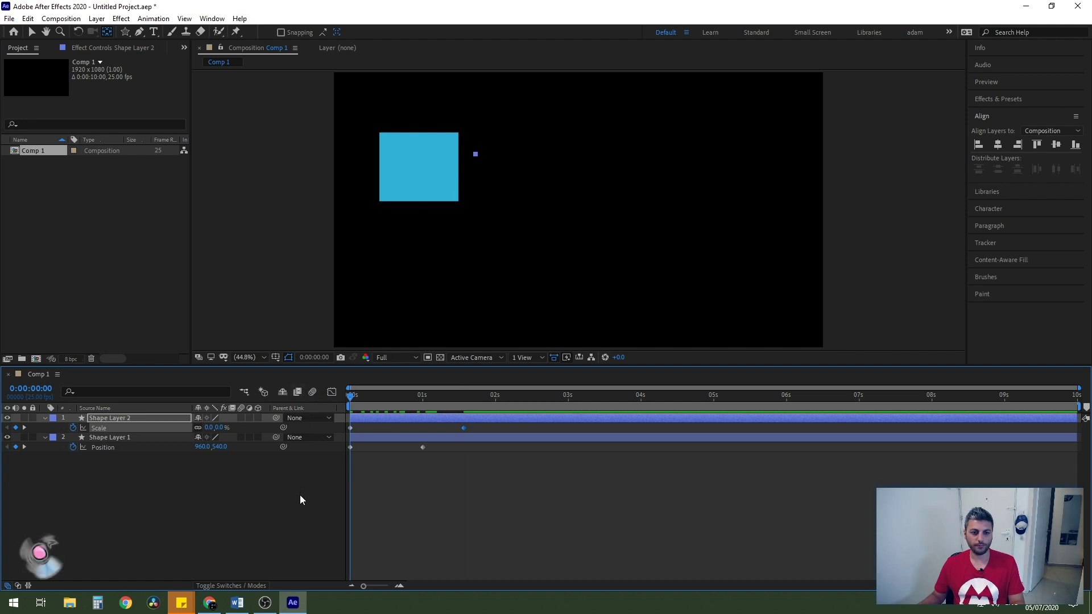
key(space)
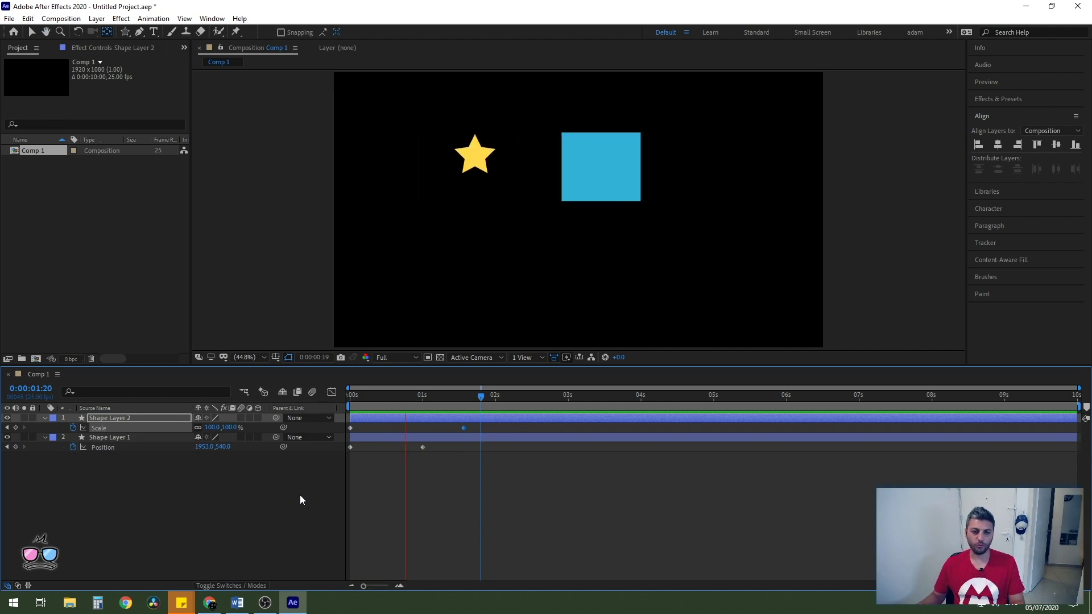
key(space)
click(94, 417)
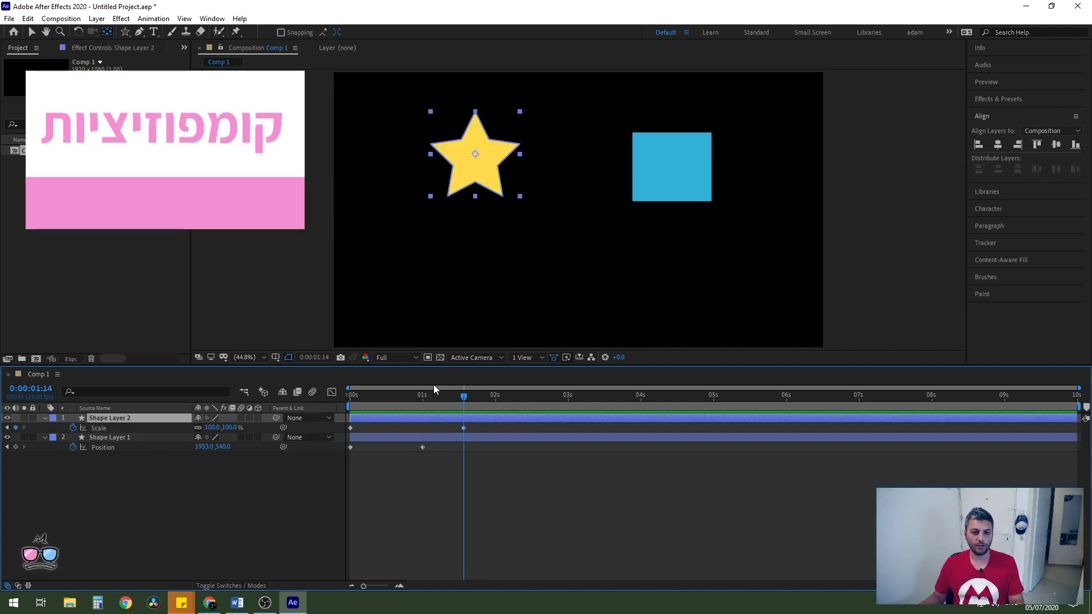
drag(411, 398, 405, 411)
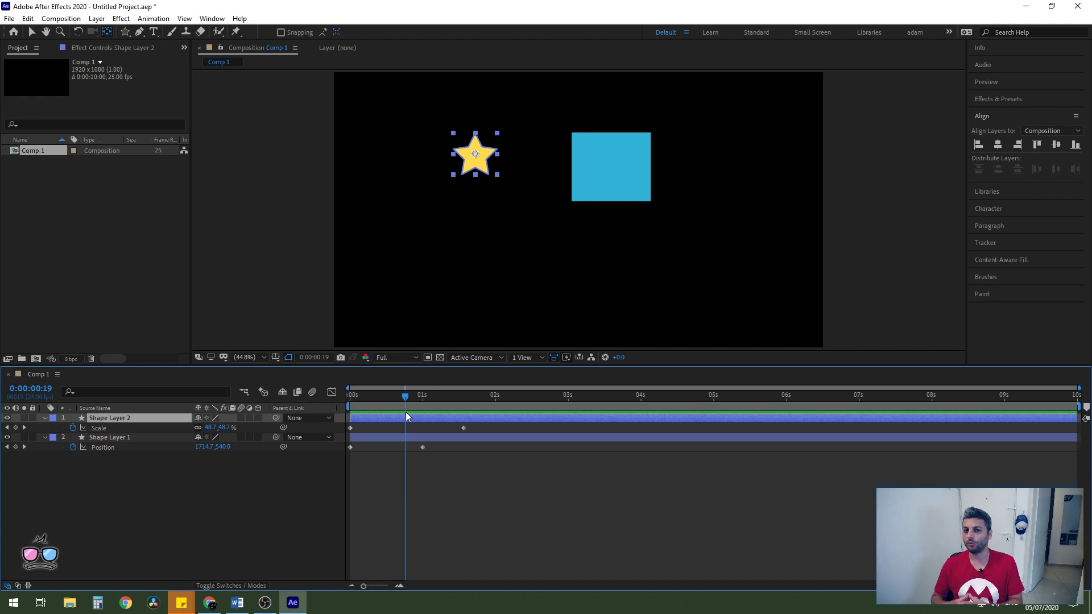
Select the star and square layers and pre-compose them into a composition named 'All'.
click(109, 437)
click(105, 489)
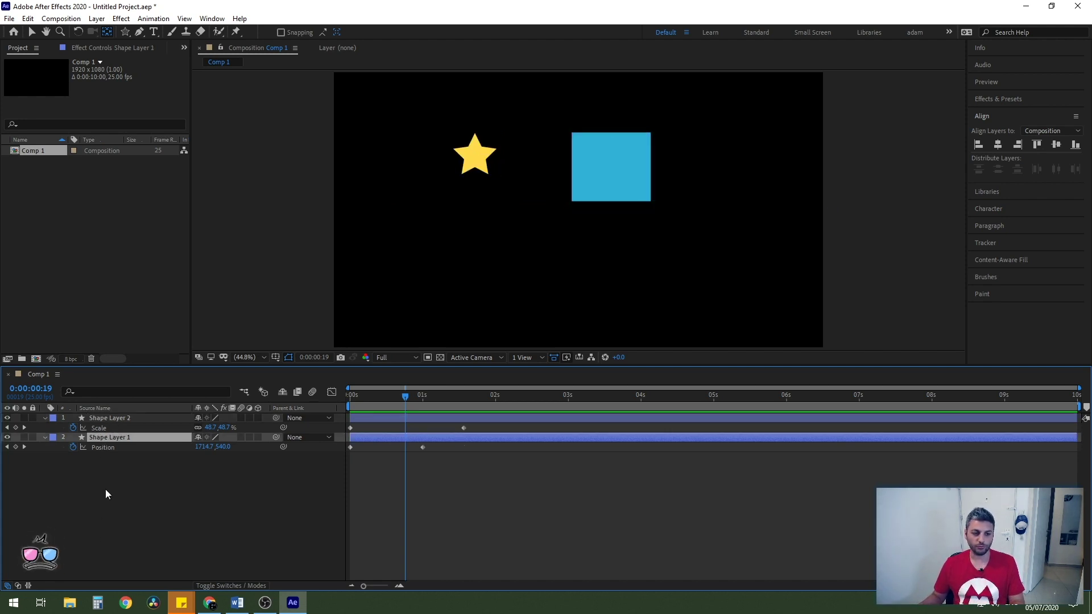
click(113, 436)
shift+click(113, 418)
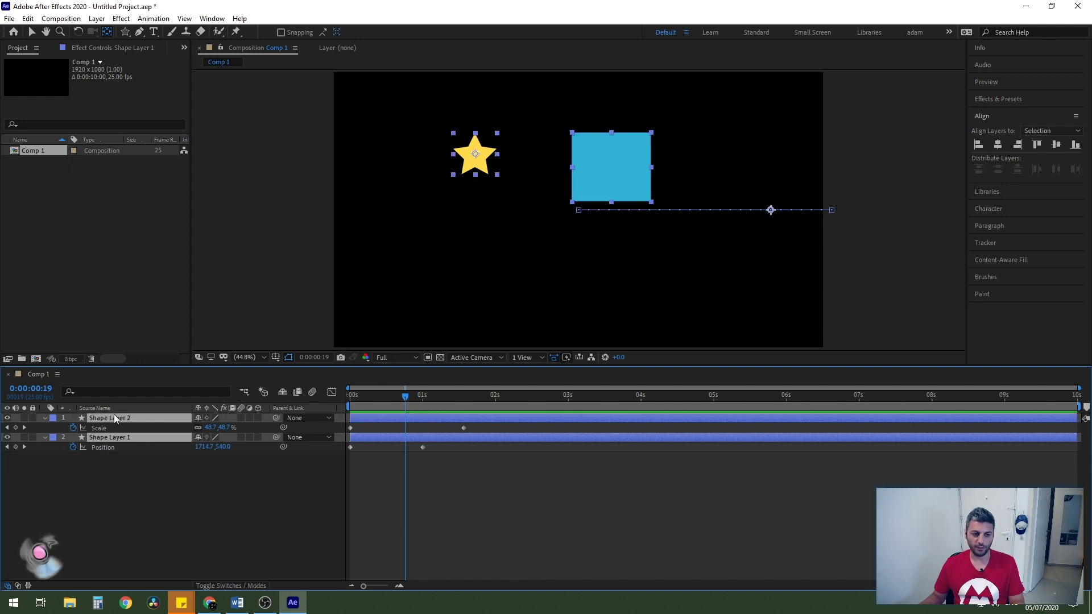
right_click(115, 415)
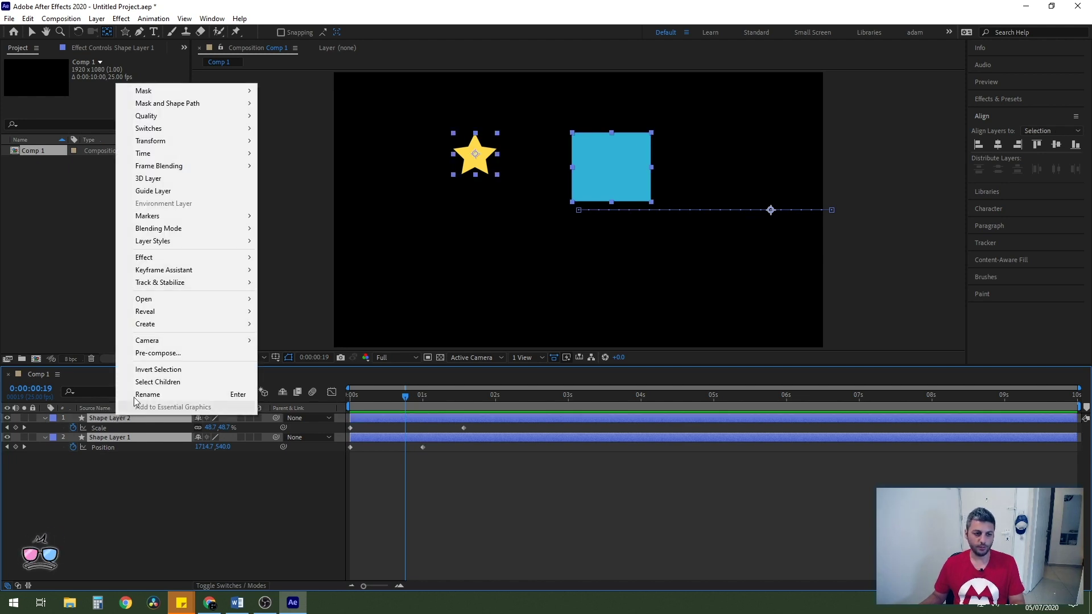
click(155, 353)
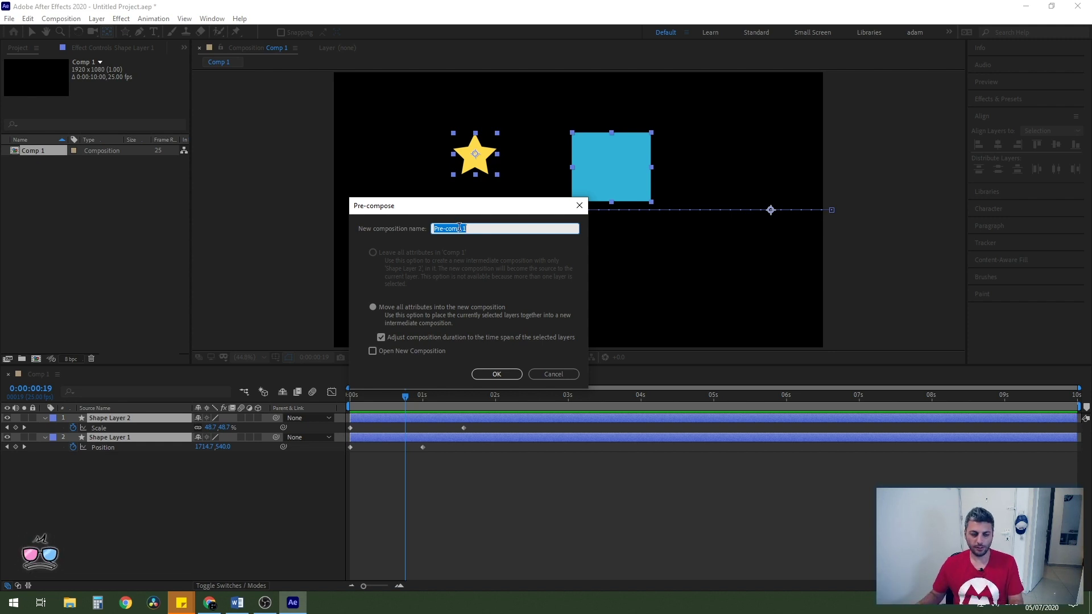
text(A)
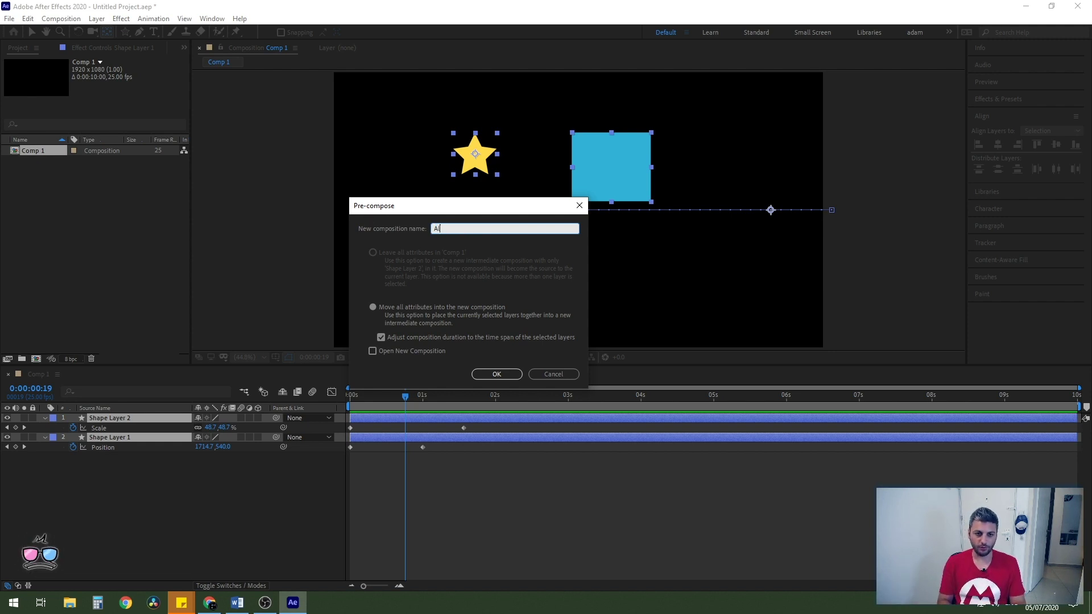
text(l)
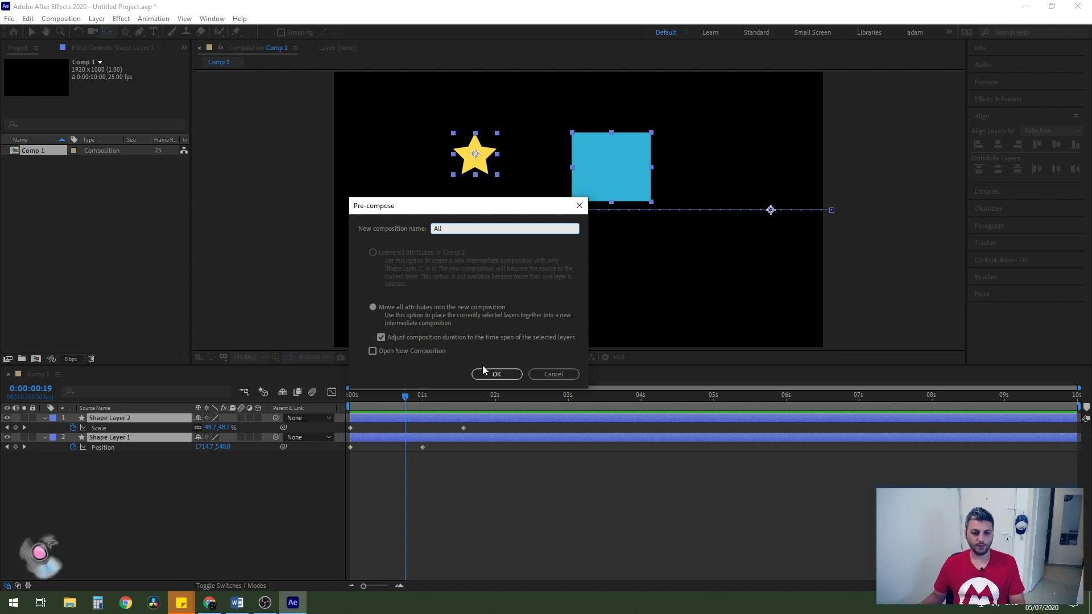
click(487, 374)
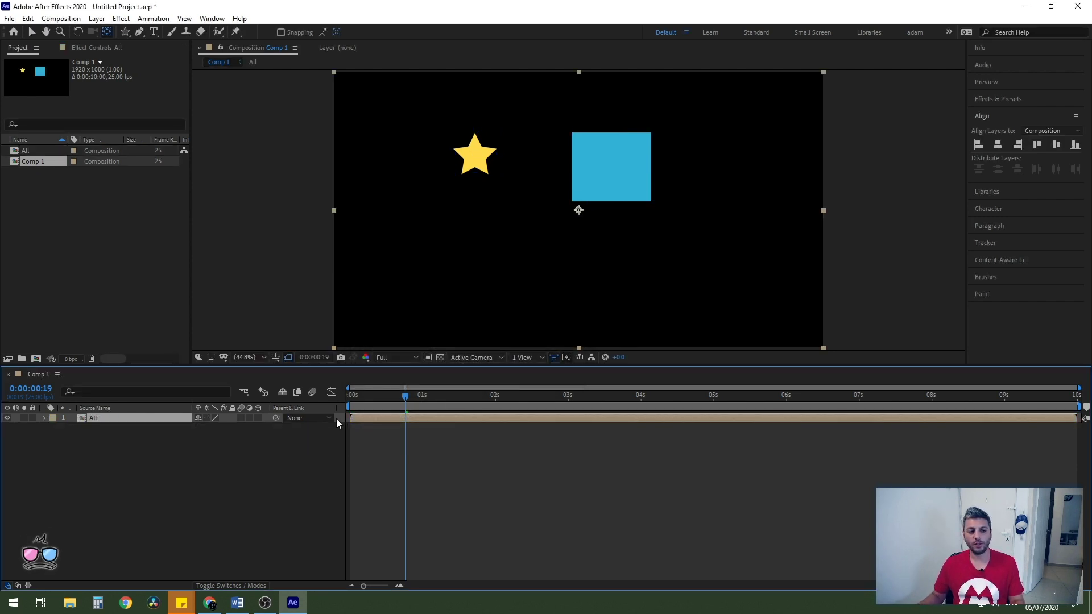
Reveal the All layer's Transform properties, look inside the All comp, and return to Comp 1.
click(45, 417)
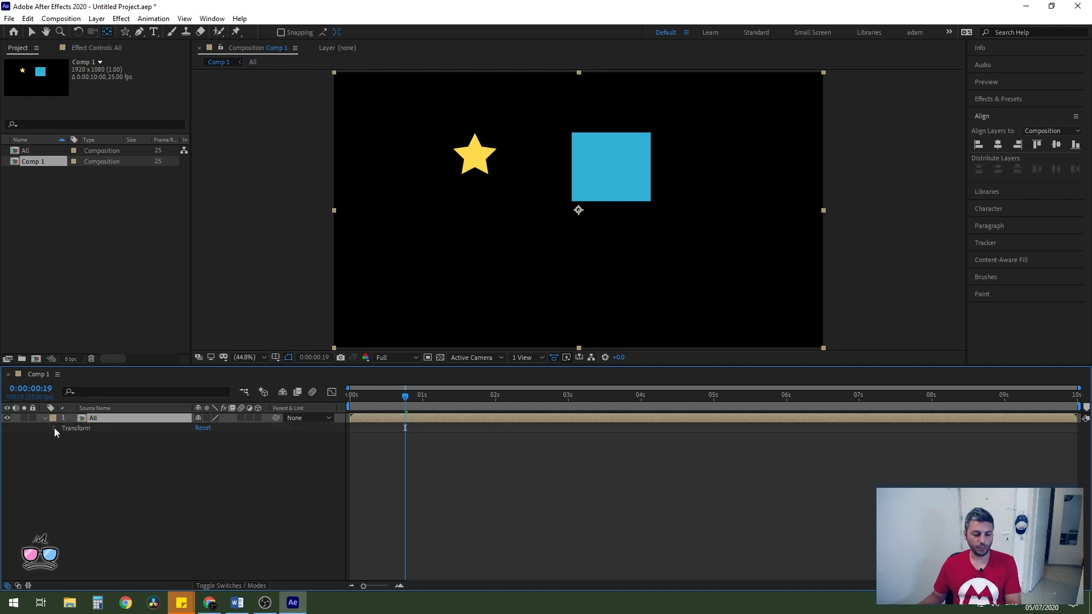
click(55, 428)
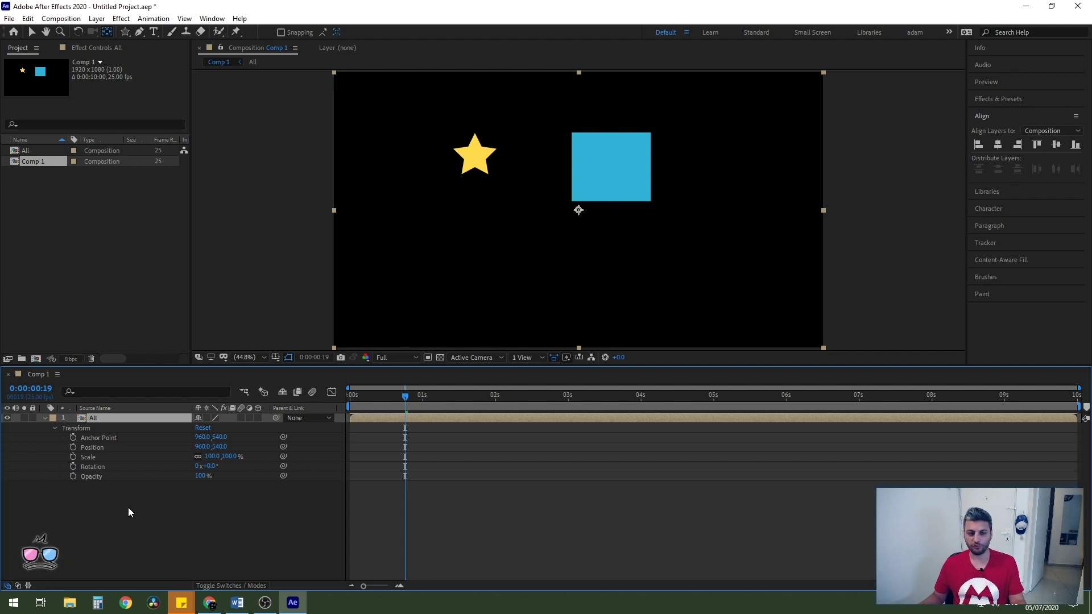
double_click(89, 417)
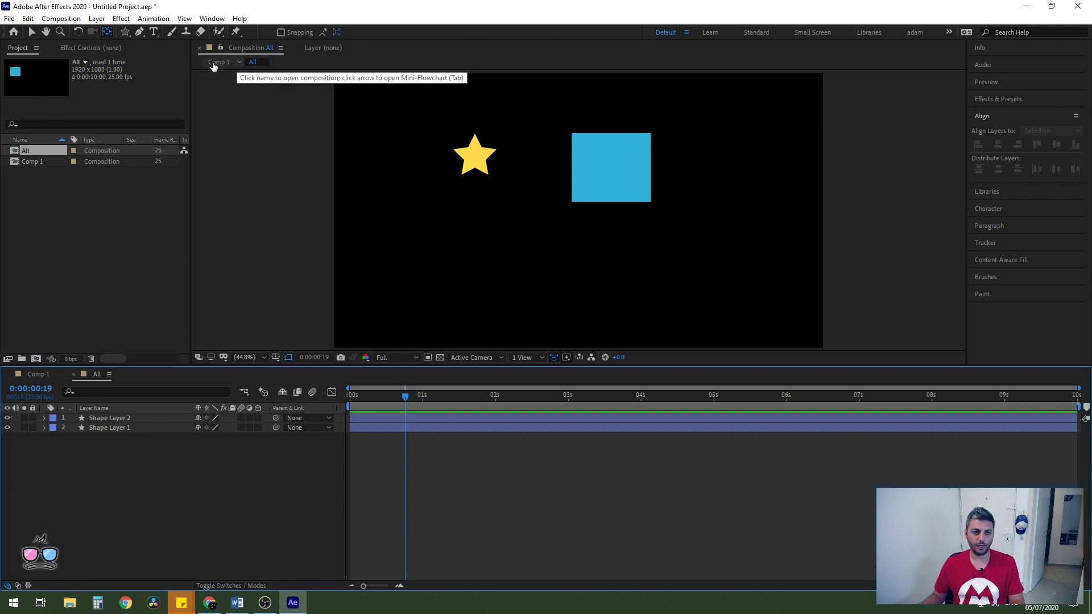
click(216, 62)
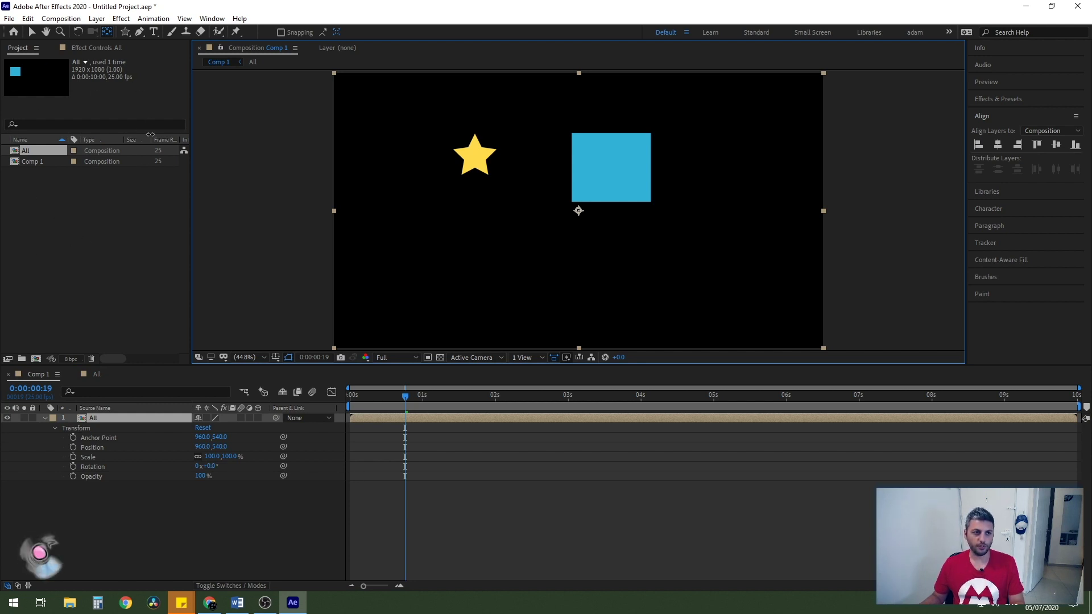
drag(405, 395, 332, 394)
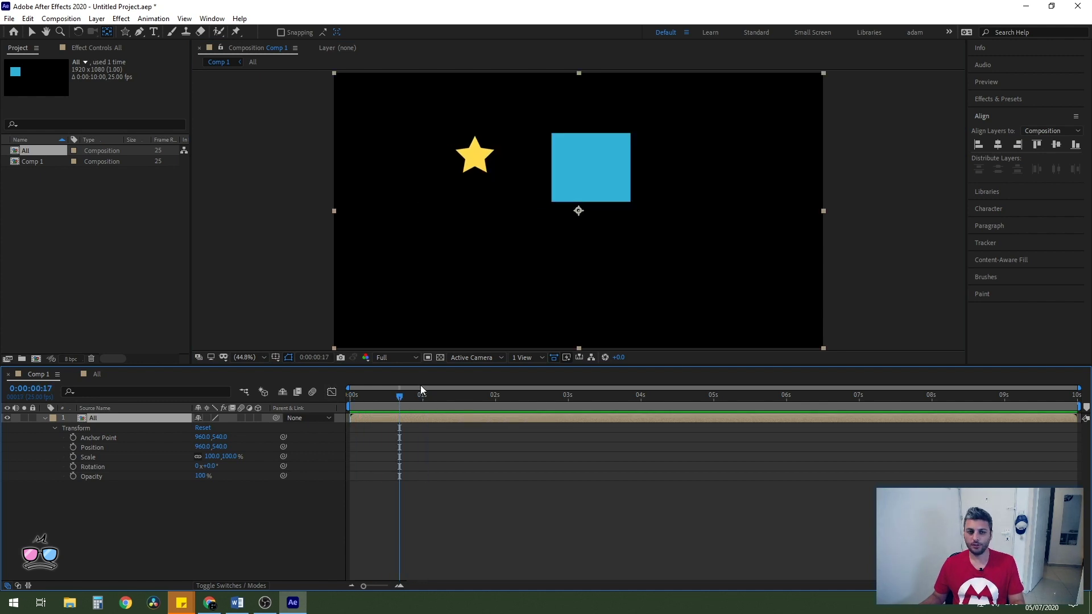
click(32, 34)
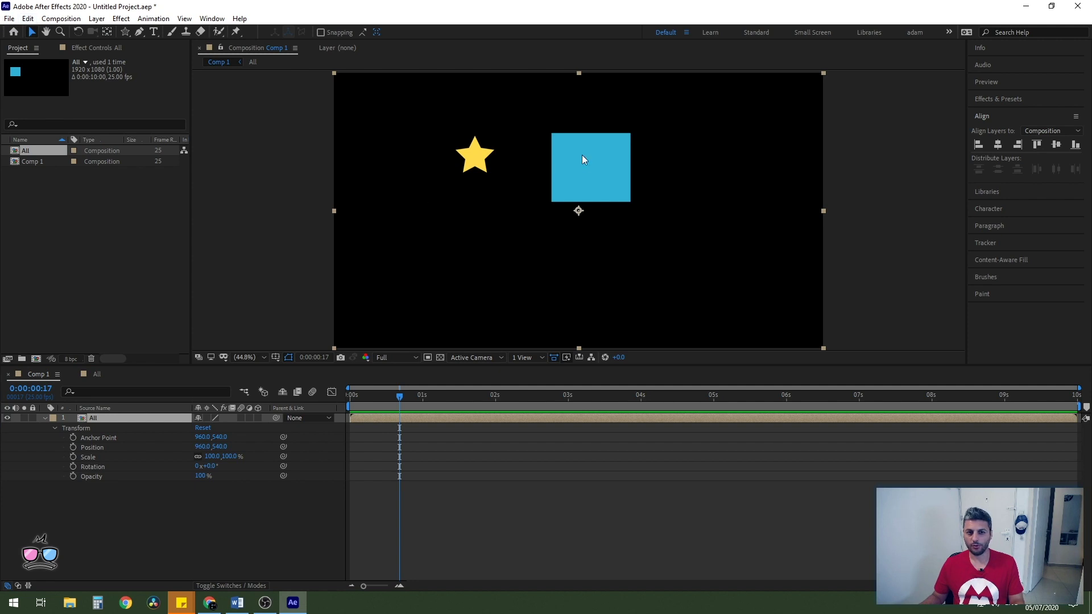
mouse_move(651, 195)
mouse_down()
mouse_move(560, 240)
mouse_move(731, 300)
mouse_up()
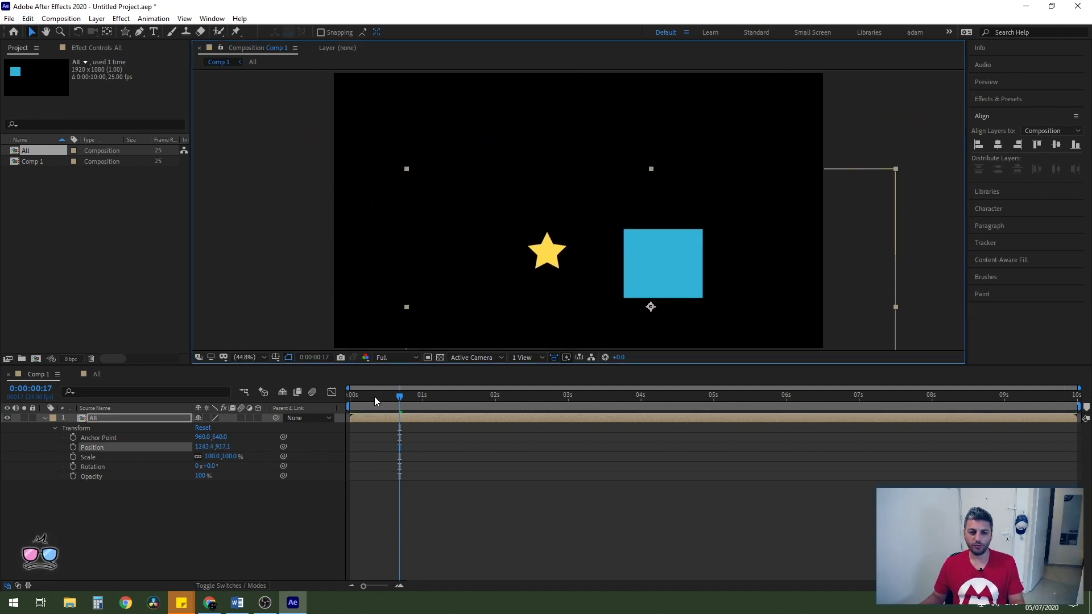
key(Home)
key(space)
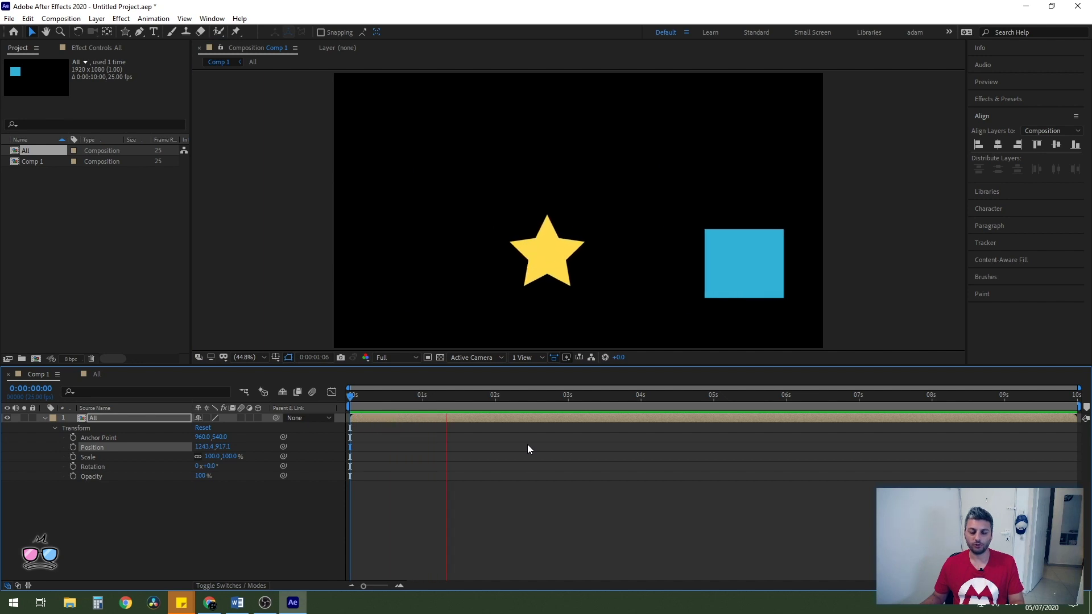
click(125, 418)
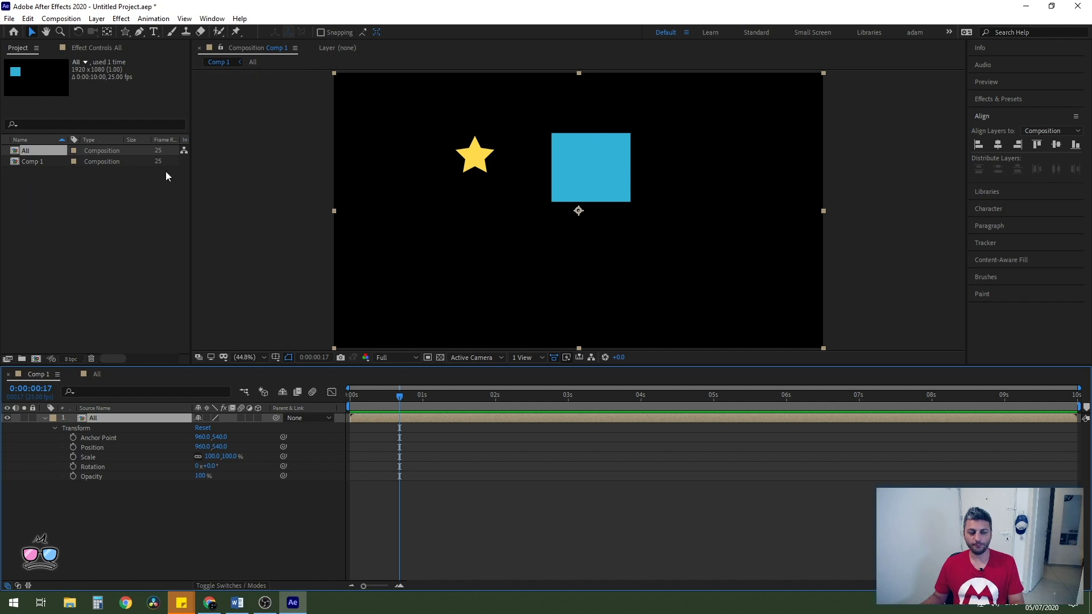
With the Ellipse Tool, try drawing circular masks around the star on All, removing each attempt.
click(125, 31)
click(157, 56)
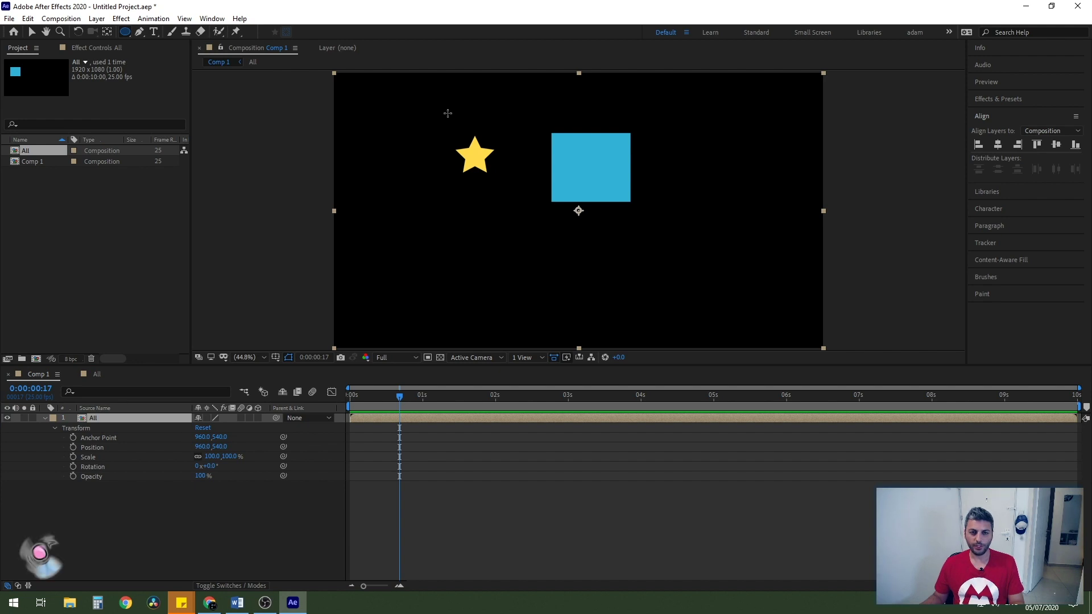
mouse_move(427, 108)
mouse_down()
mouse_move(523, 174)
mouse_move(594, 267)
mouse_up()
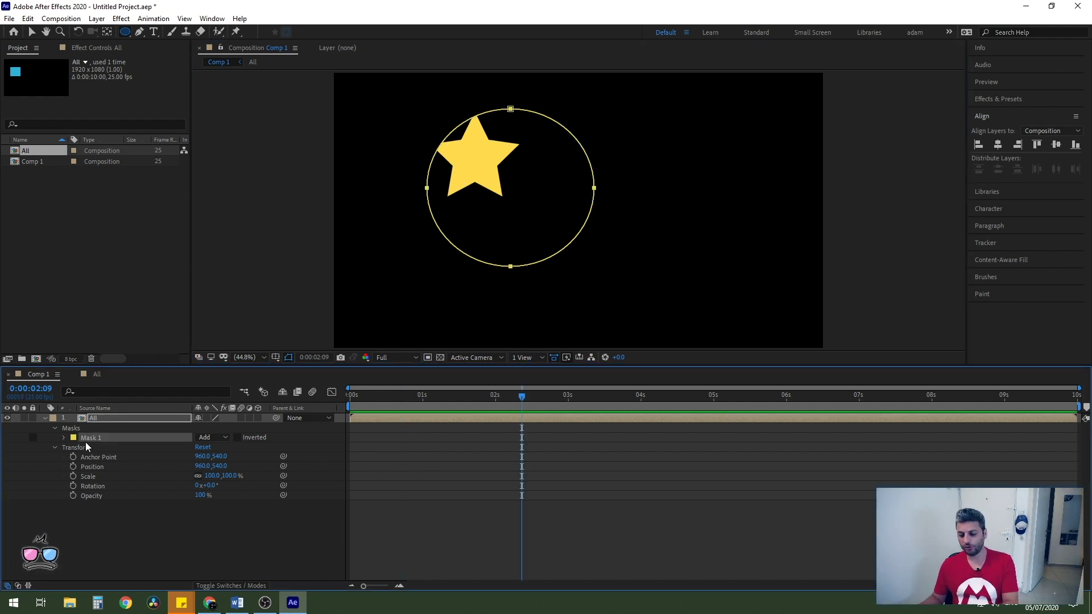
key(Delete)
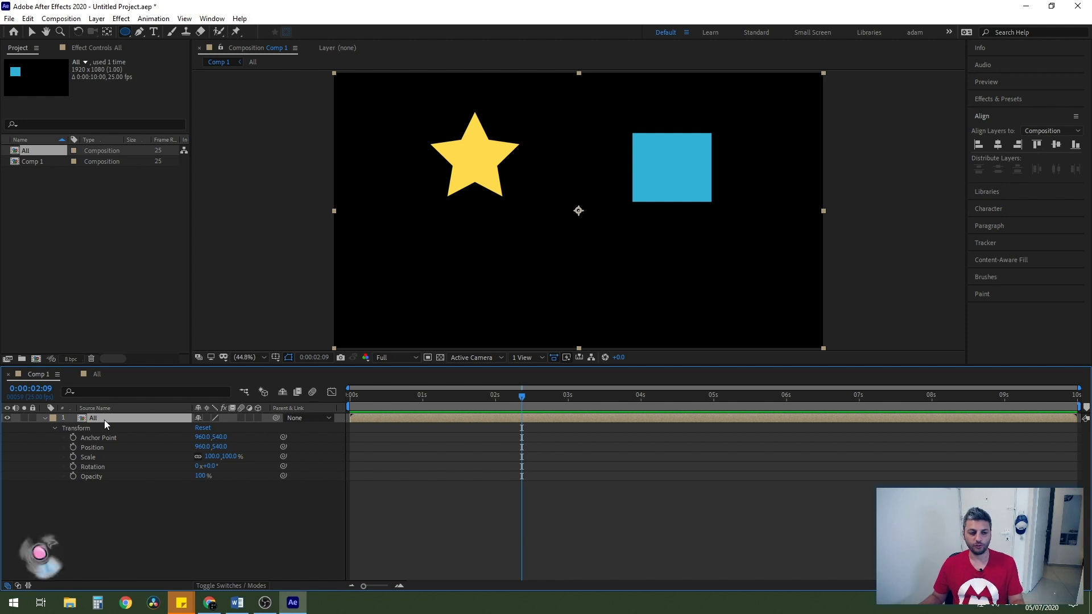
click(133, 522)
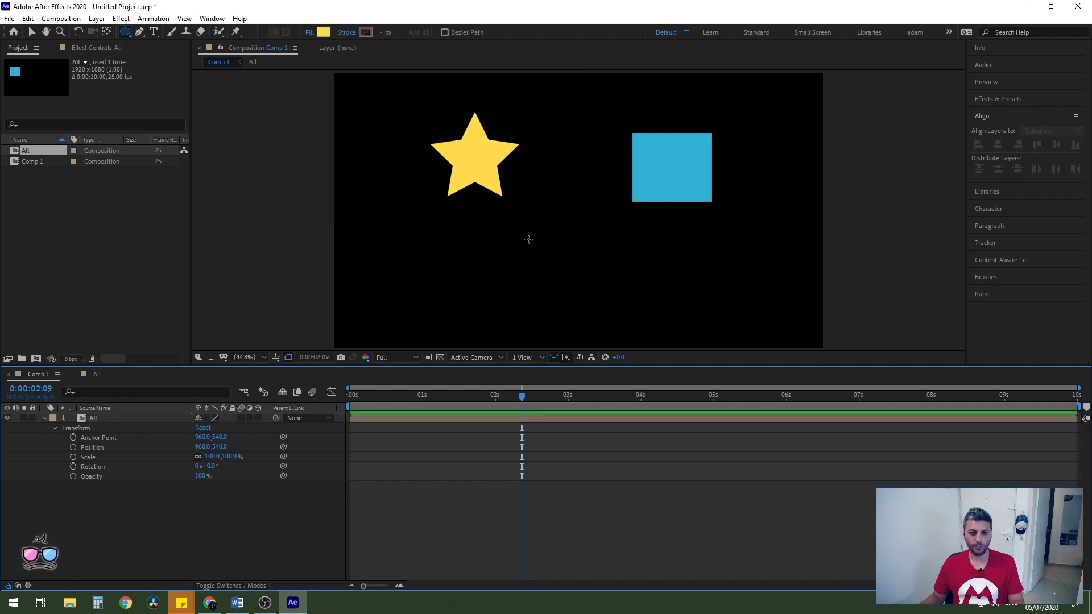
drag(415, 153, 612, 310)
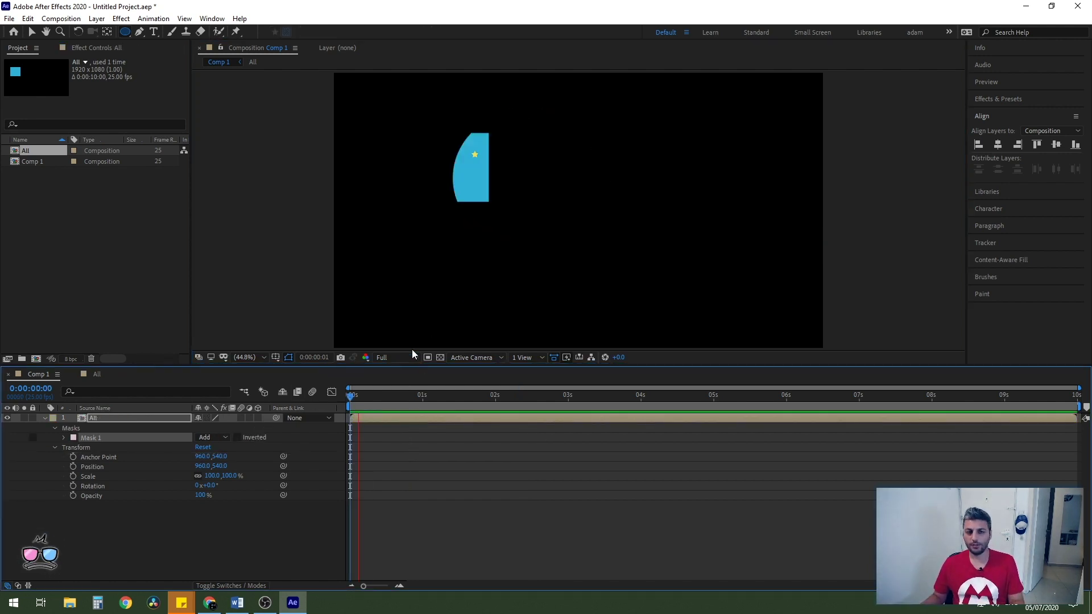
key(space)
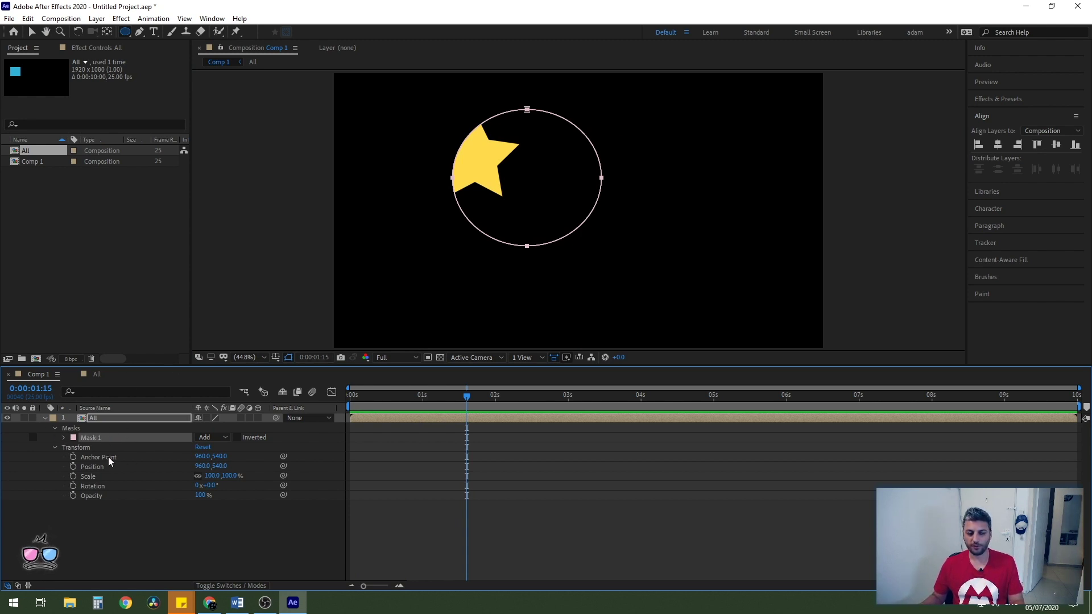
key(Delete)
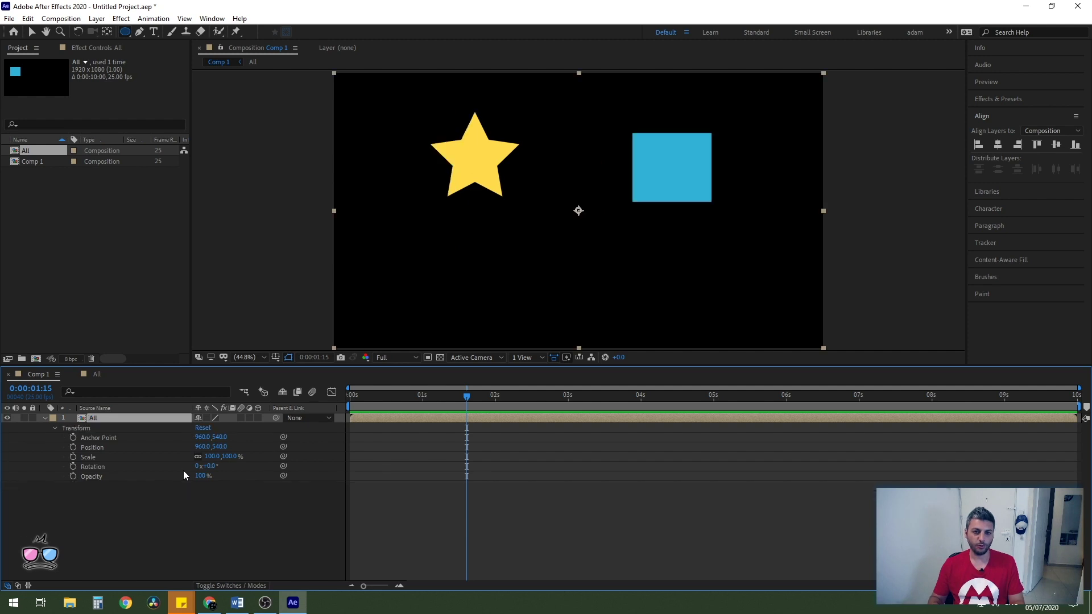
Restore the circular mask on All, deselect the layer, and scrub to check the reveal.
key(ctrl+z)
click(411, 408)
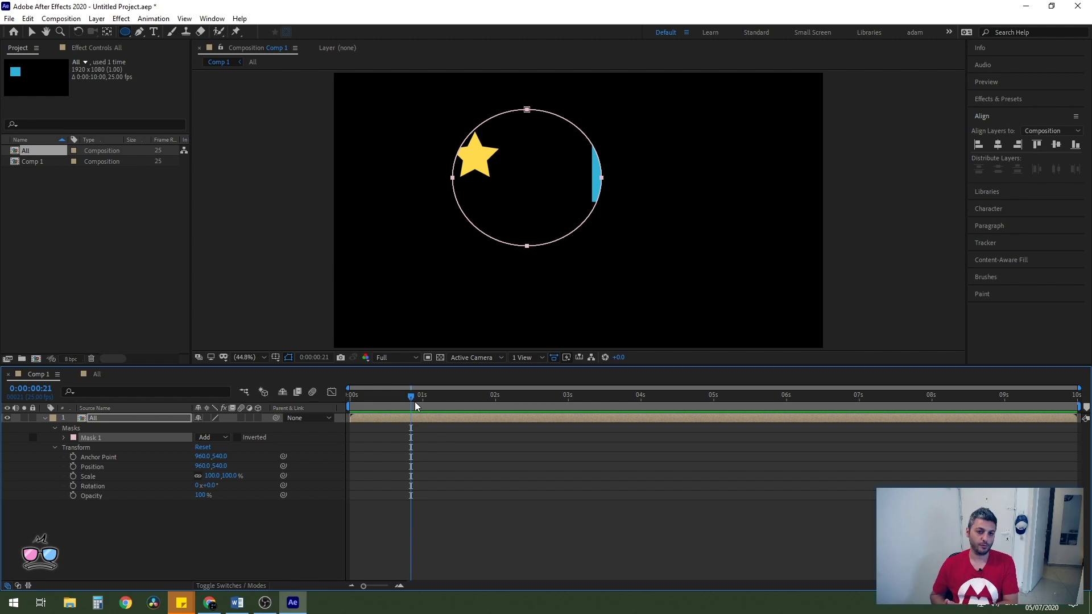
click(551, 560)
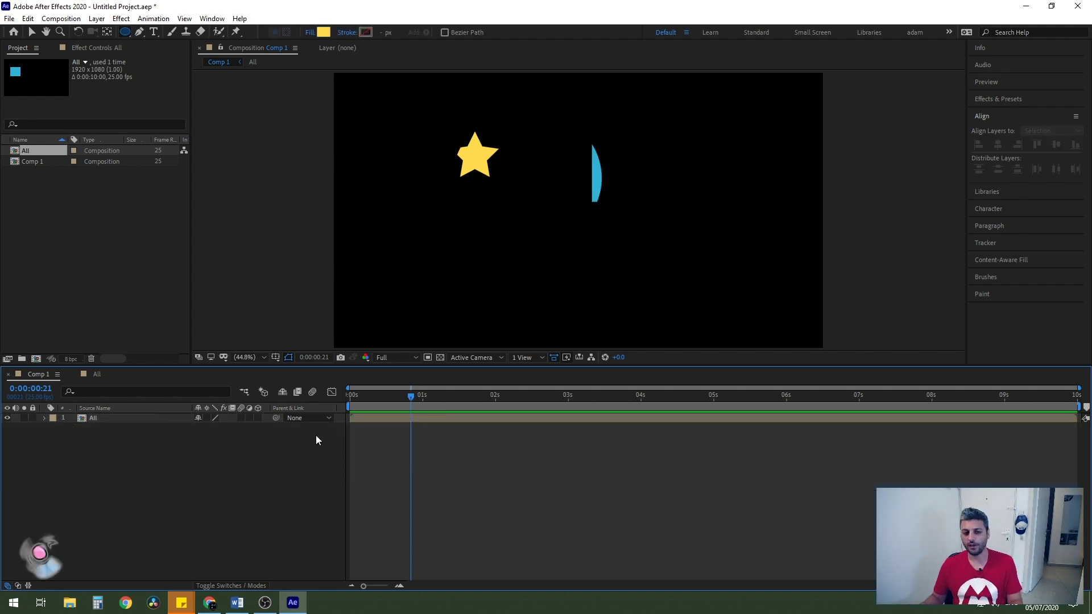
drag(409, 394, 401, 410)
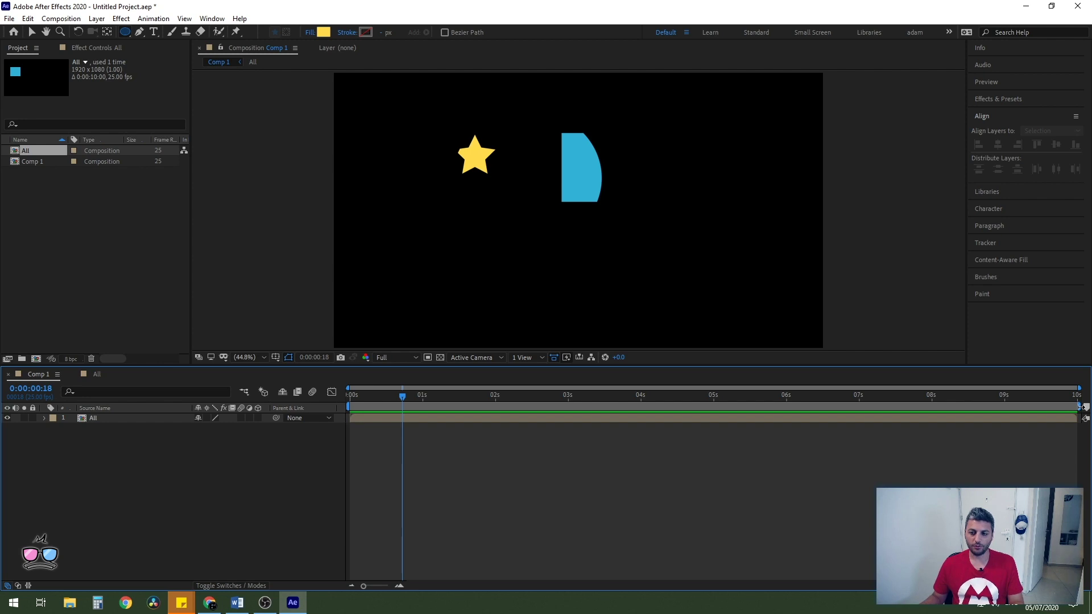
Shorten the work area to end at 0:00:01:17 and preview the masked animation loop.
drag(1079, 407, 1046, 408)
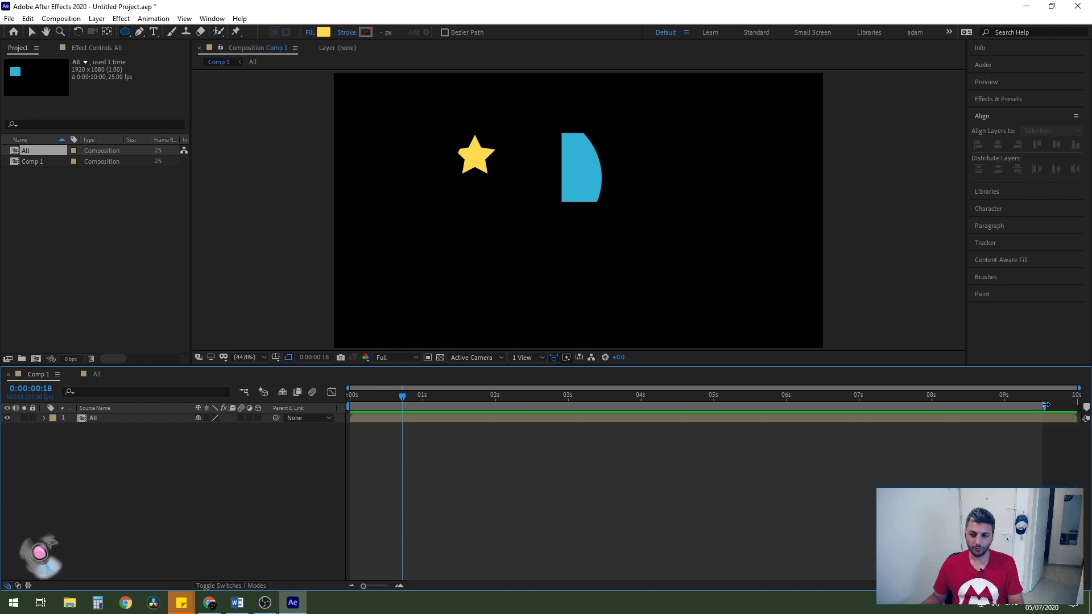
drag(1042, 407, 464, 425)
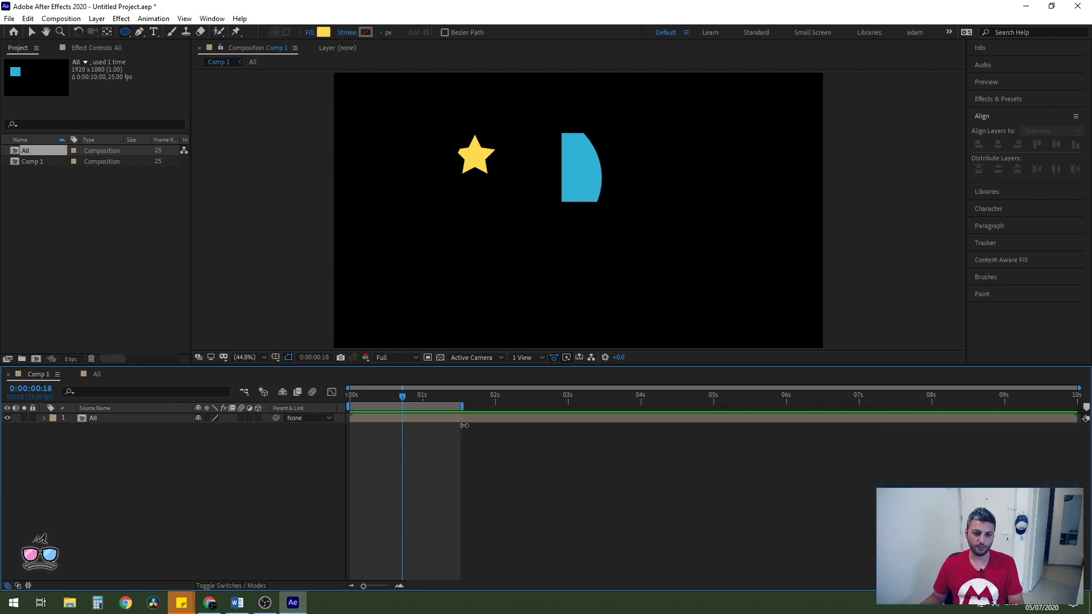
mouse_move(414, 398)
mouse_down()
mouse_move(455, 382)
mouse_move(1022, 407)
mouse_up()
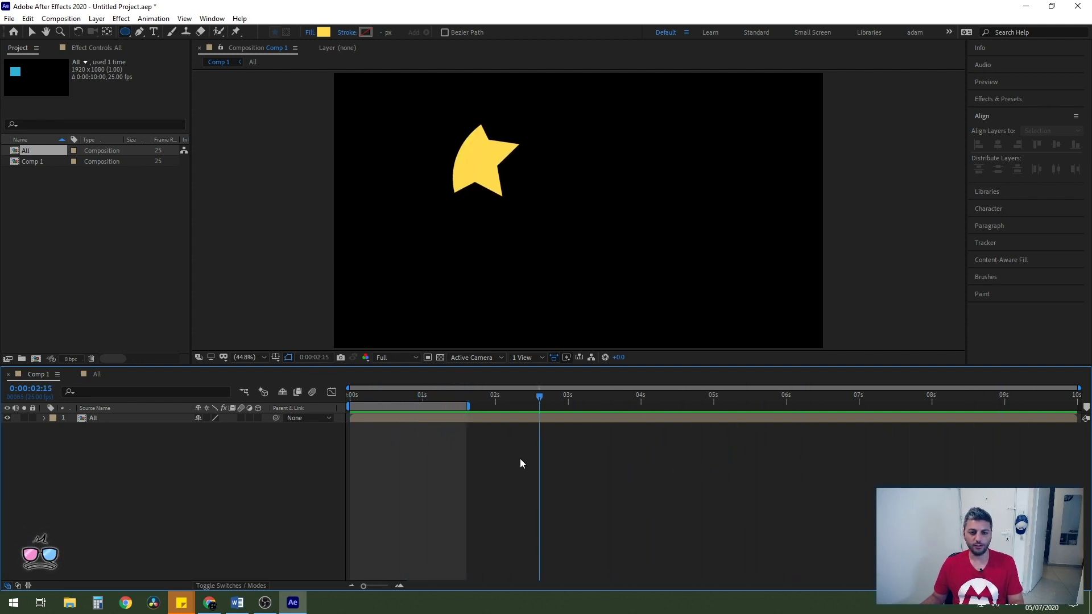
click(384, 395)
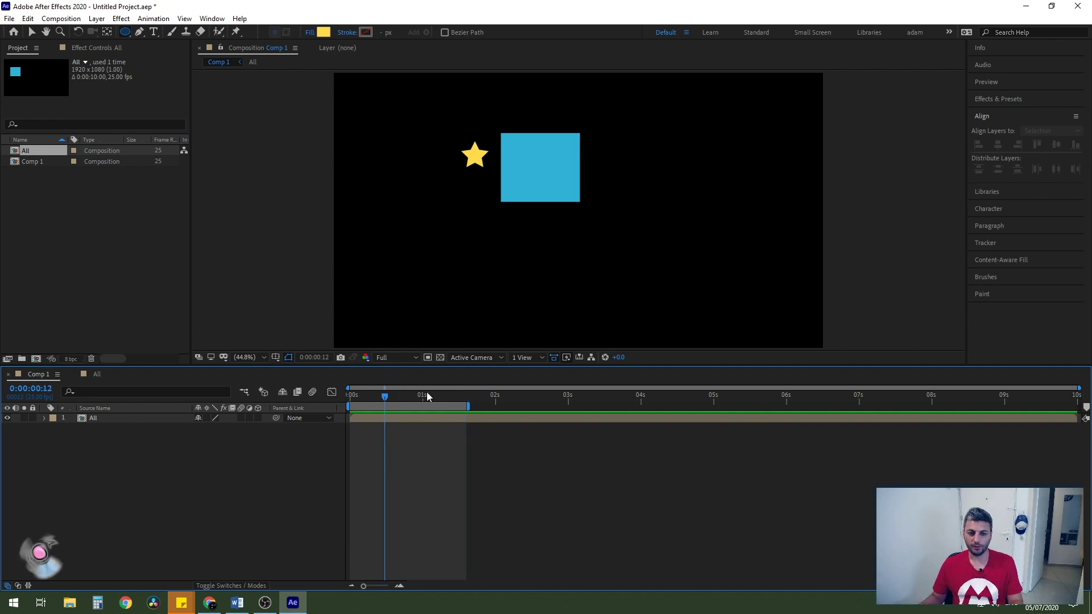
key(space)
click(473, 396)
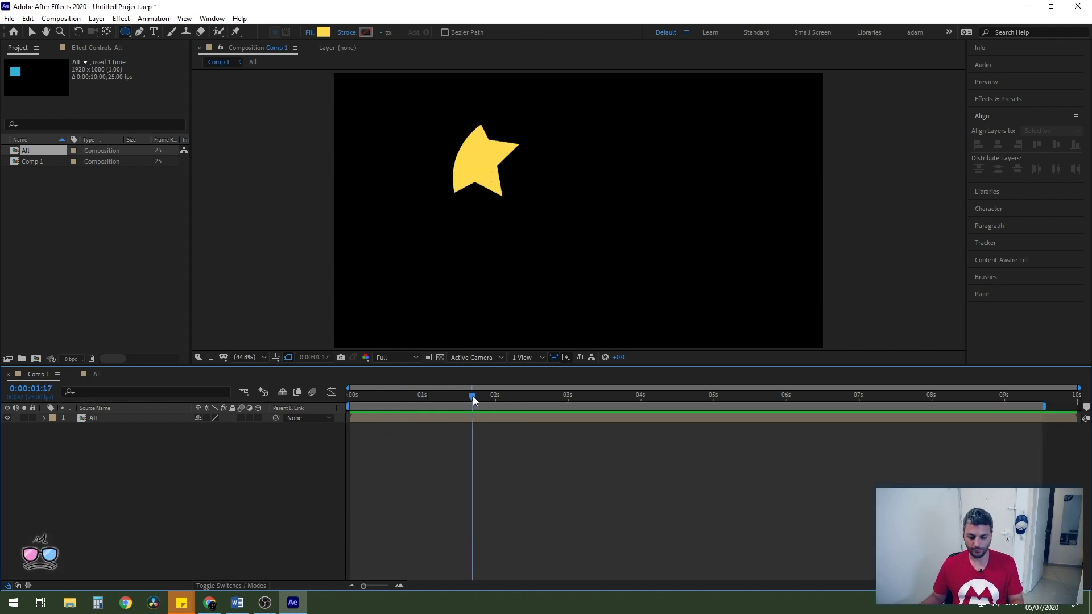
key(n)
key(space)
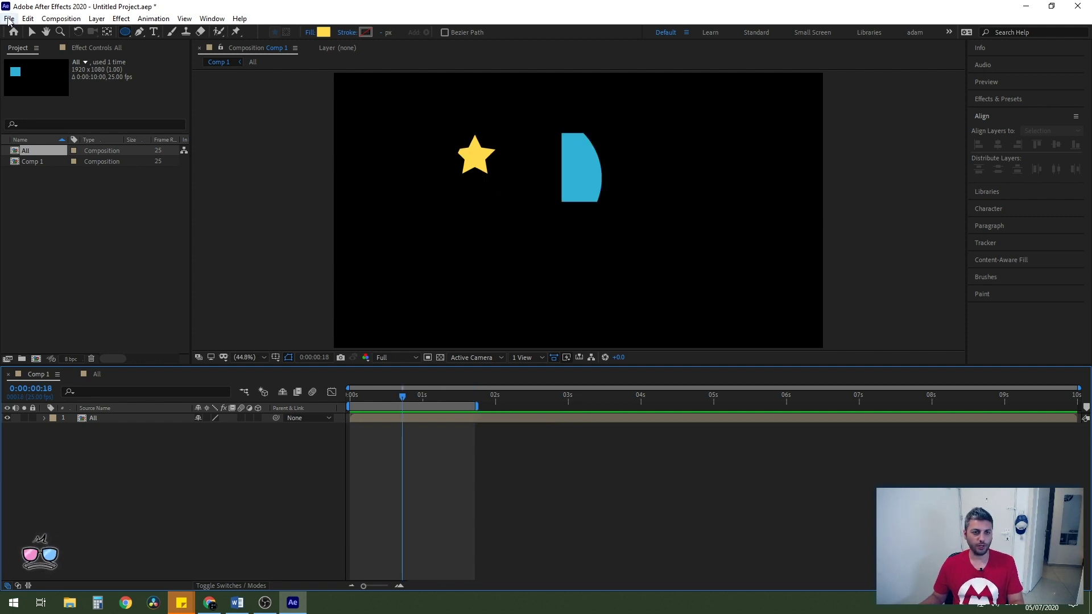
click(9, 19)
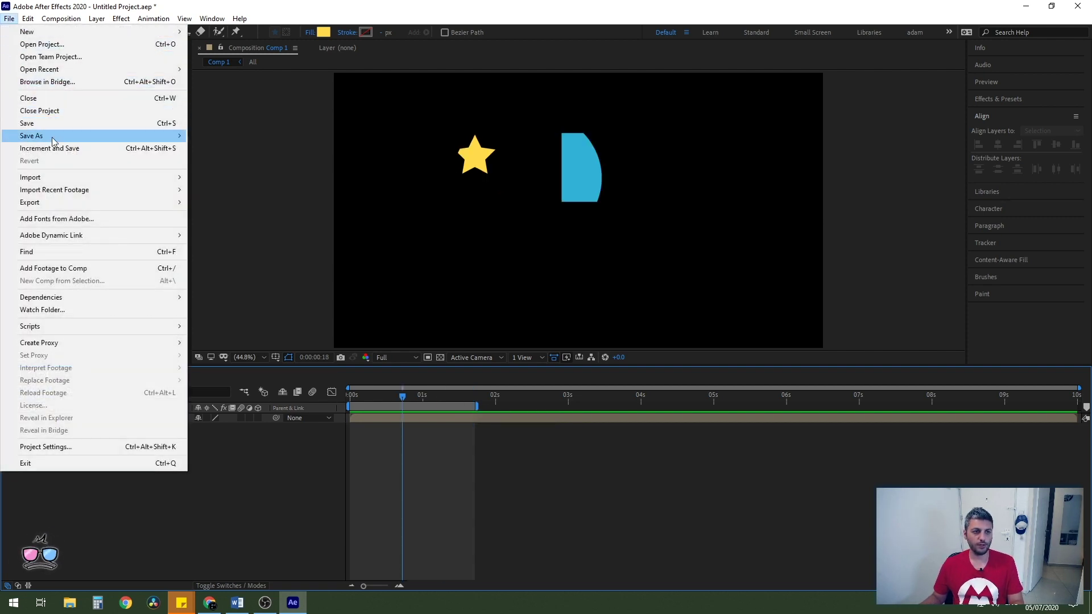
mouse_move(54, 137)
click(219, 141)
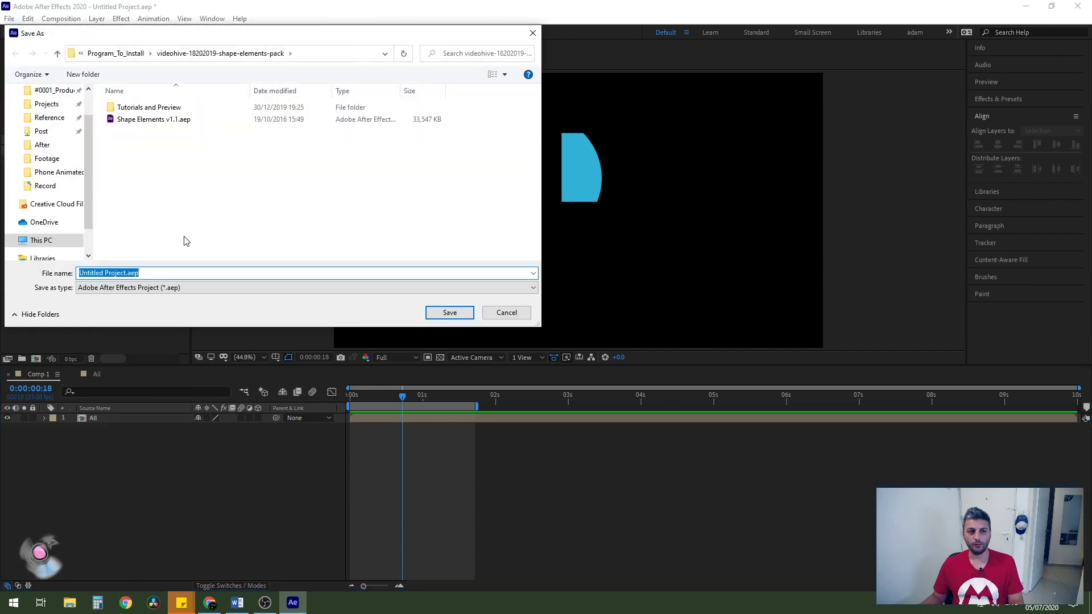
click(503, 317)
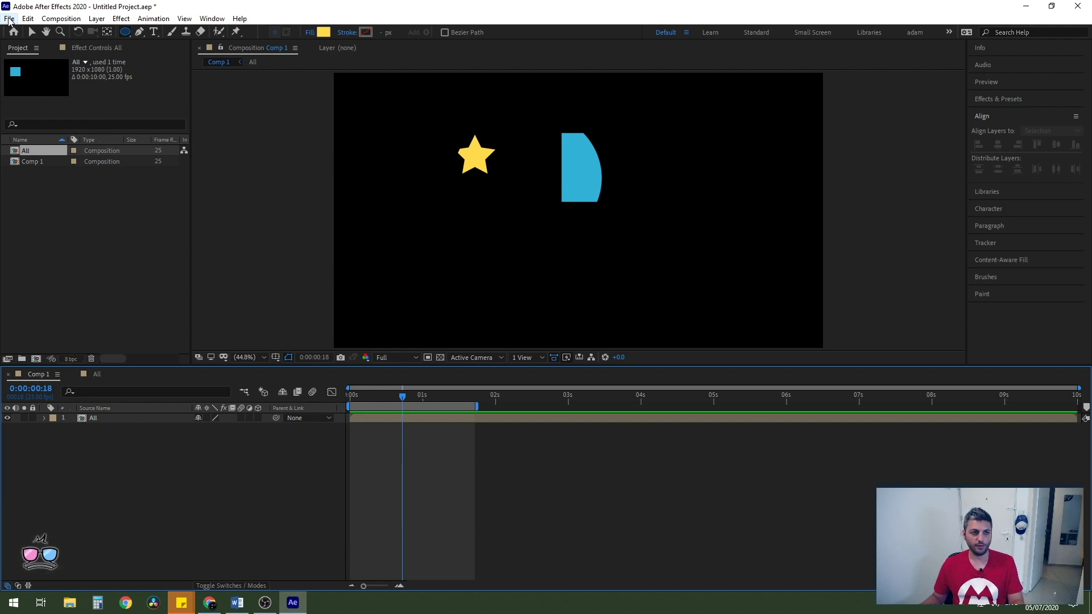
Add Comp 1 to the Adobe Media Encoder queue via File > Export.
click(9, 20)
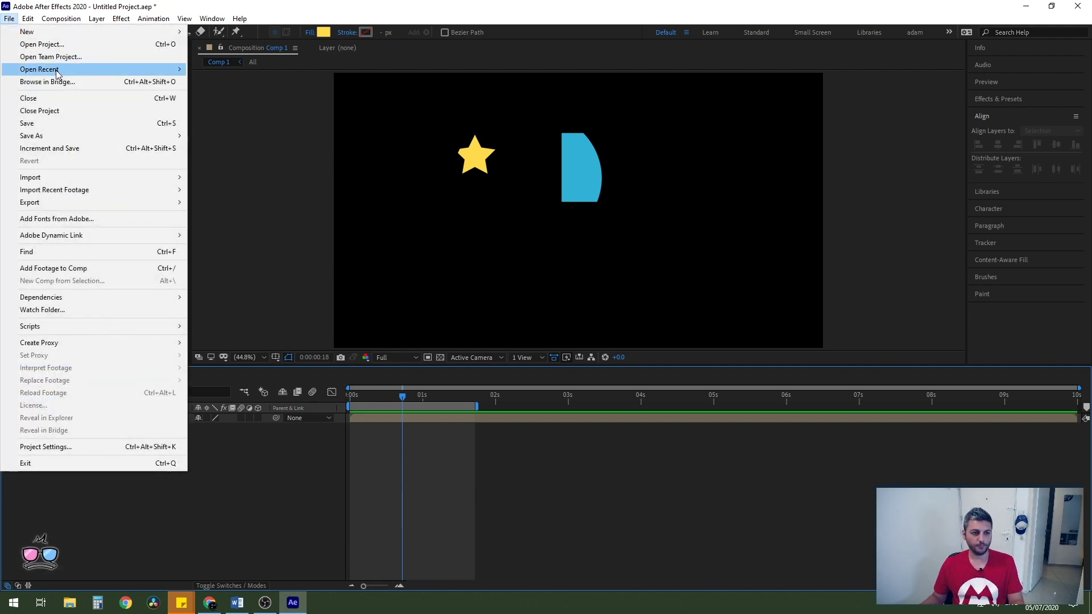
mouse_move(154, 205)
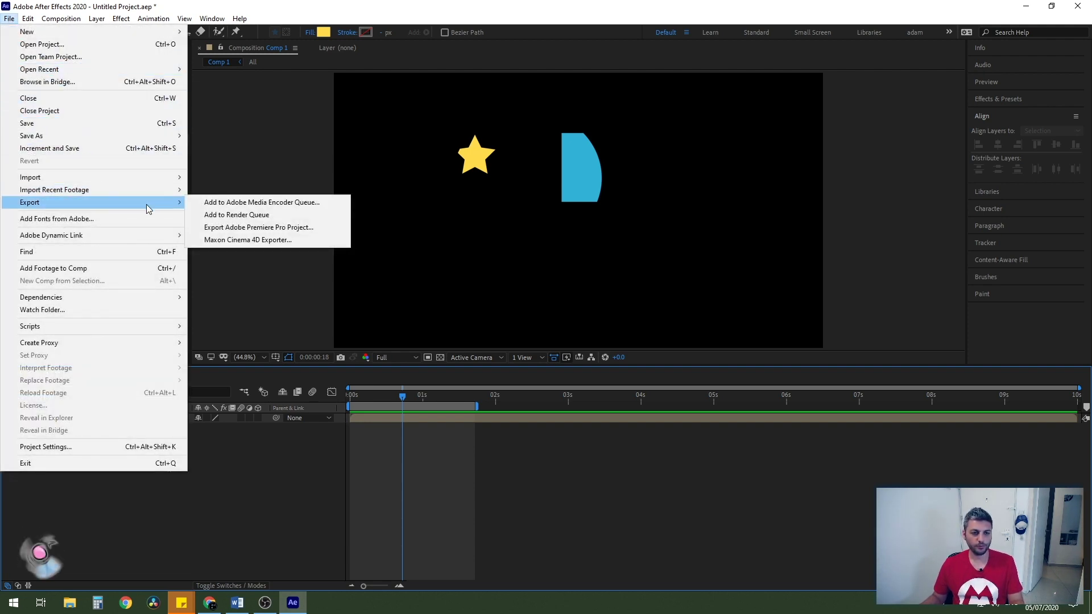
click(218, 204)
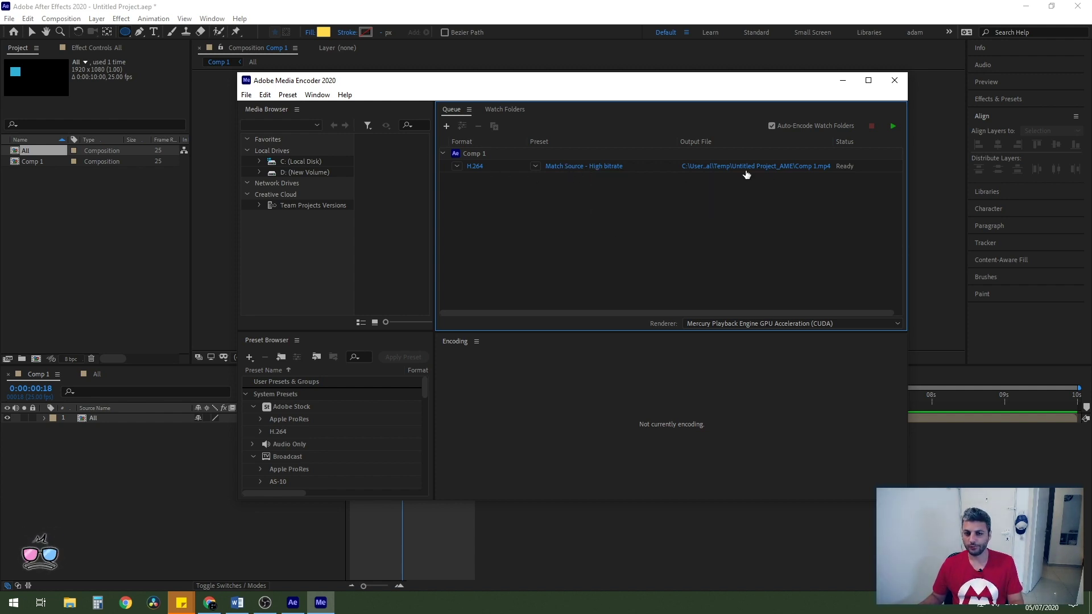
Confirm the queued Comp 1 job and scrub its export preview to one second.
key(Return)
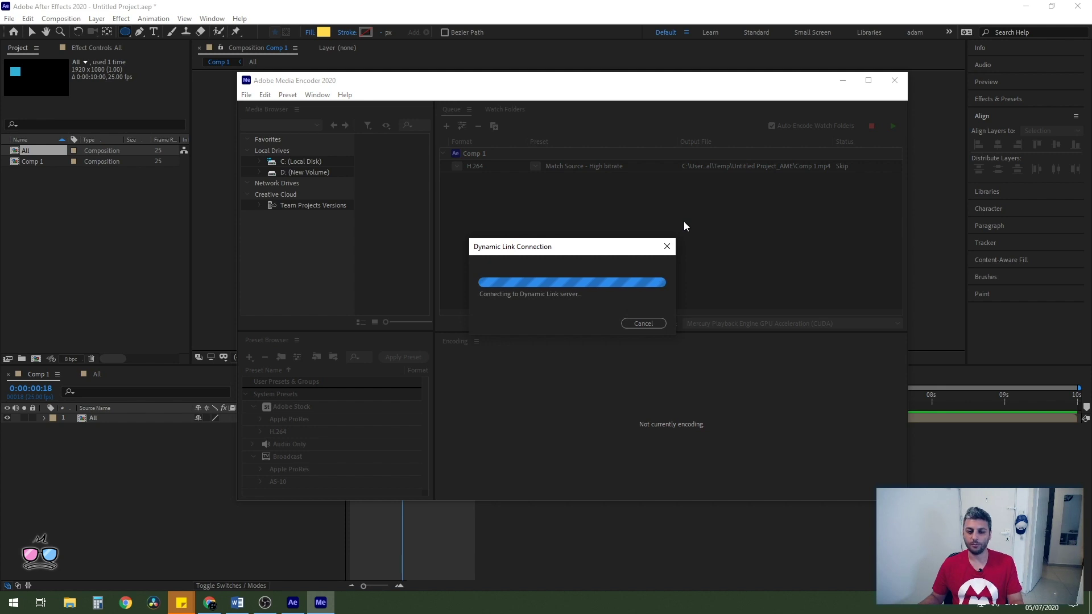
mouse_move(236, 495)
mouse_down()
mouse_move(275, 494)
mouse_move(262, 495)
mouse_up()
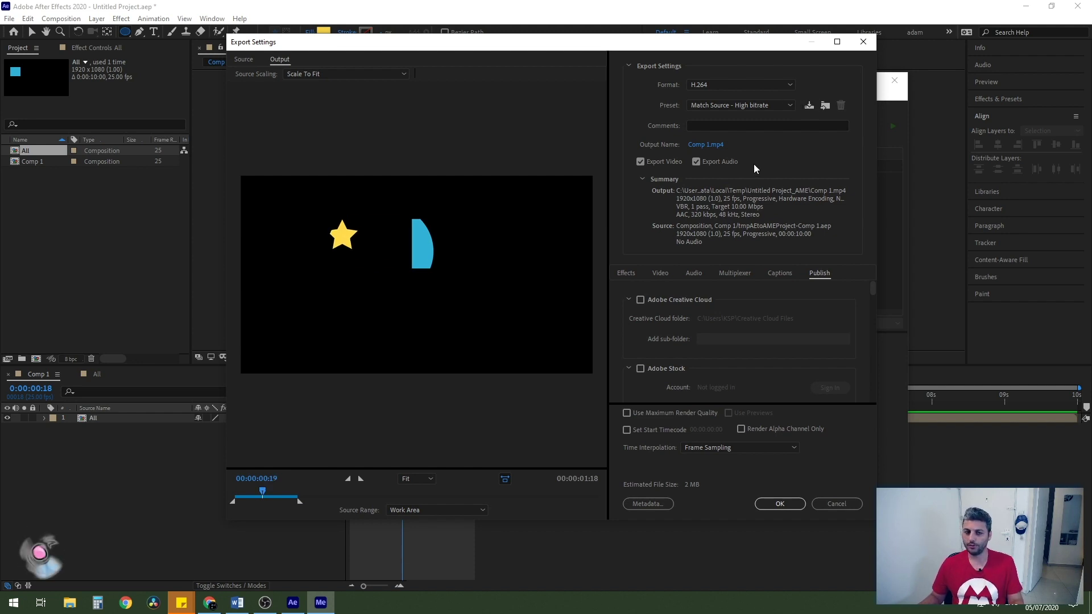
Keep H.264, name the output Star.mp4 on the Desktop, and start encoding the queue.
click(707, 87)
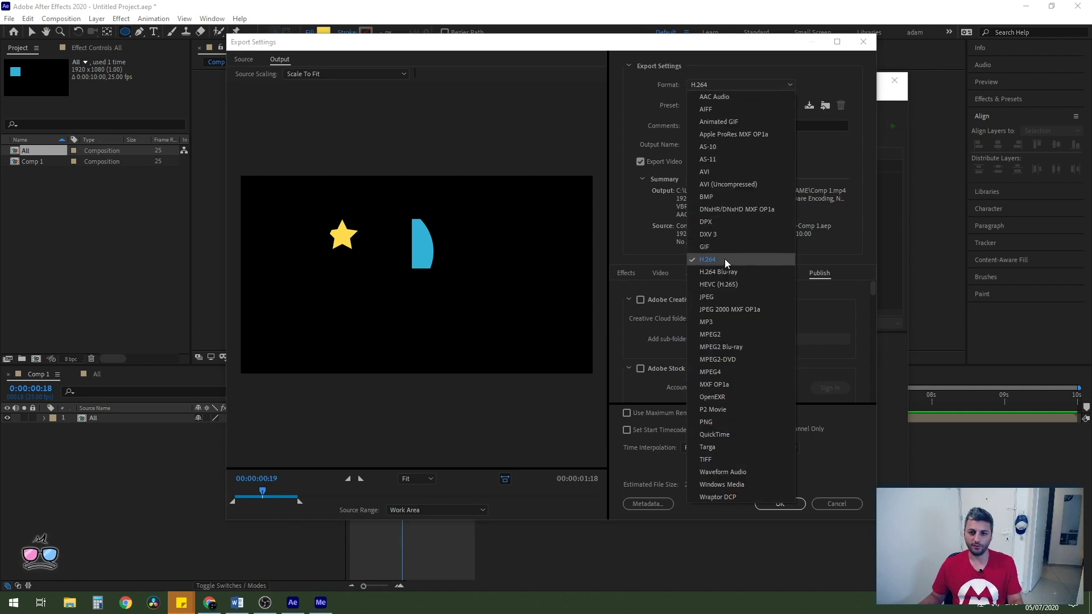
click(661, 165)
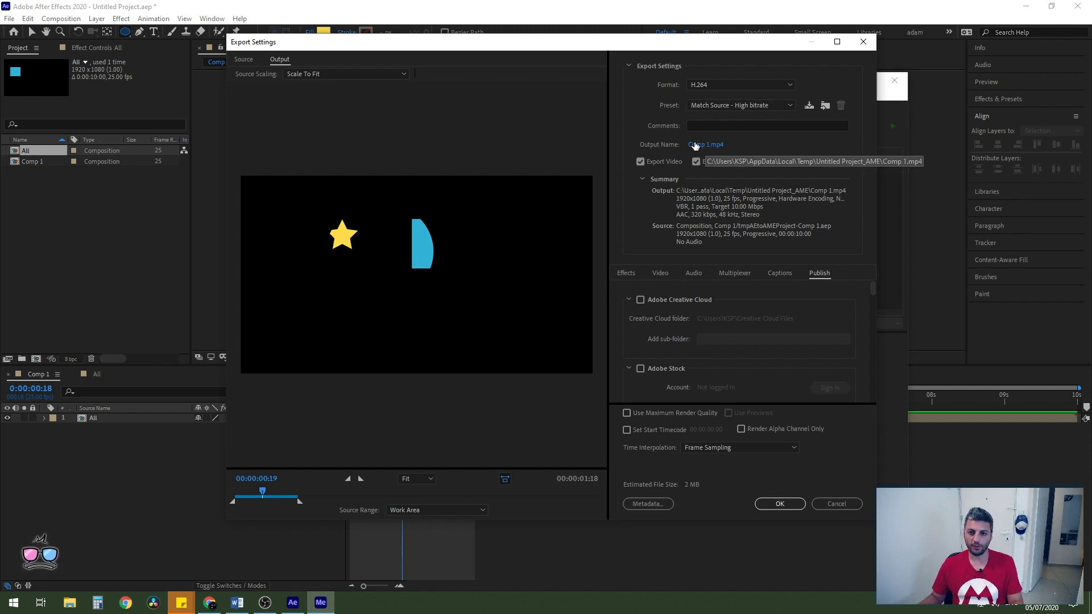
click(695, 146)
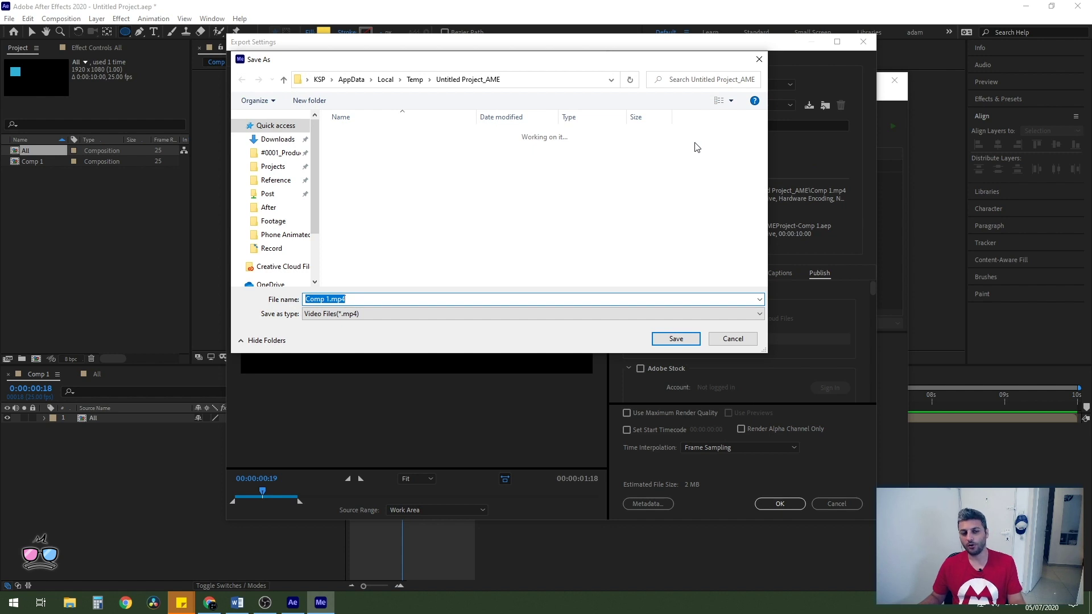
click(283, 80)
click(283, 79)
click(283, 79)
click(283, 80)
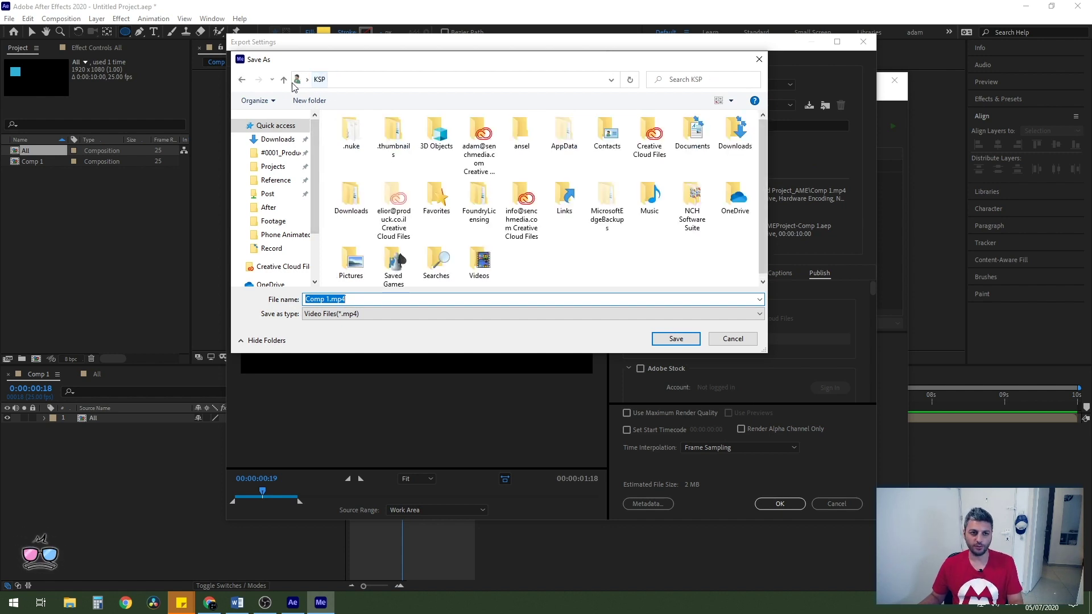
click(283, 80)
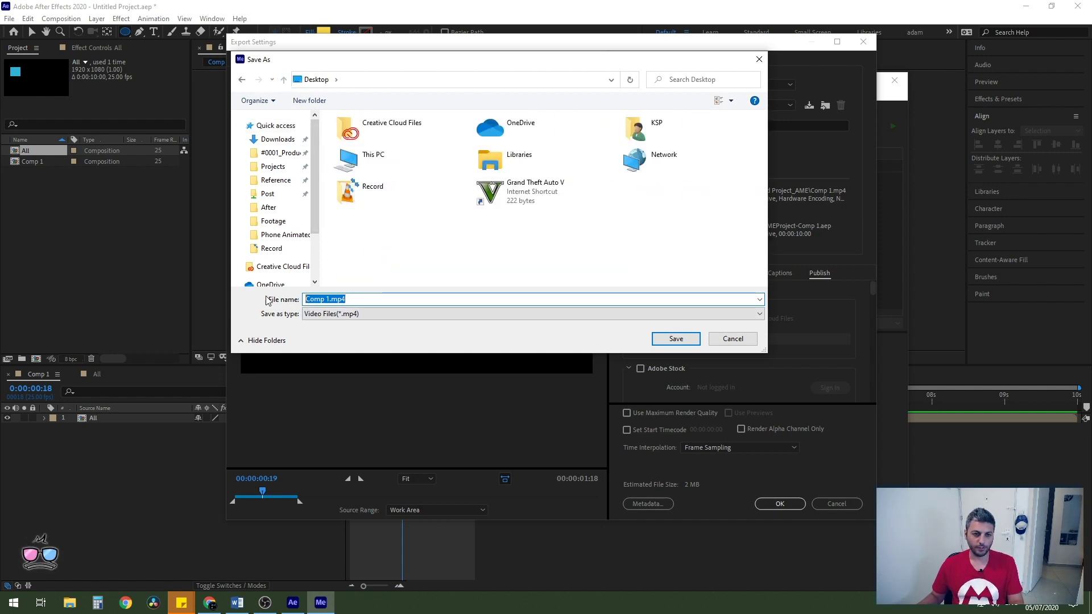
text(Star)
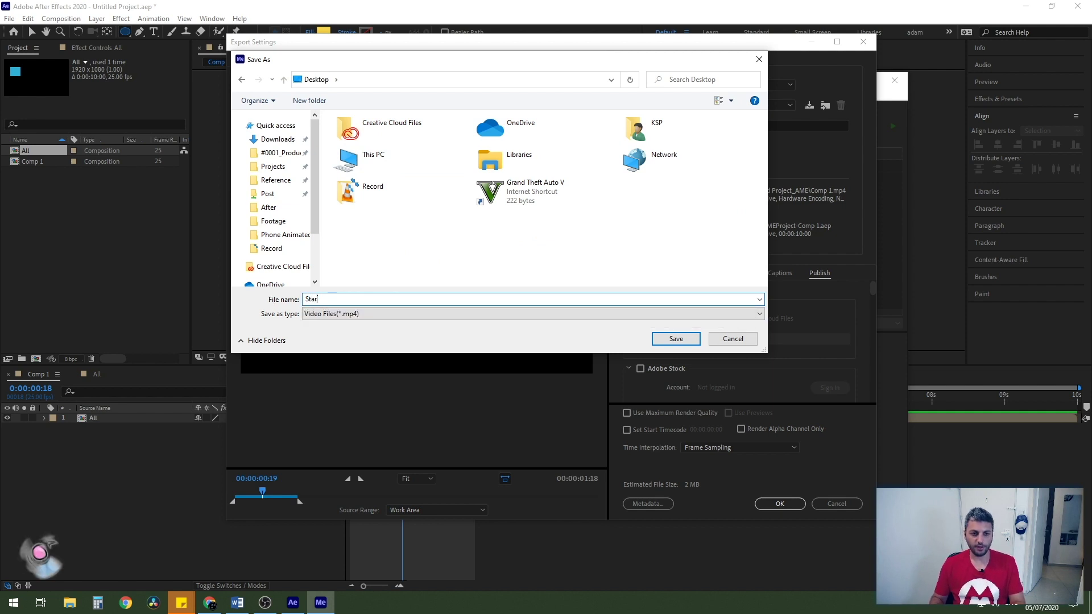
click(661, 341)
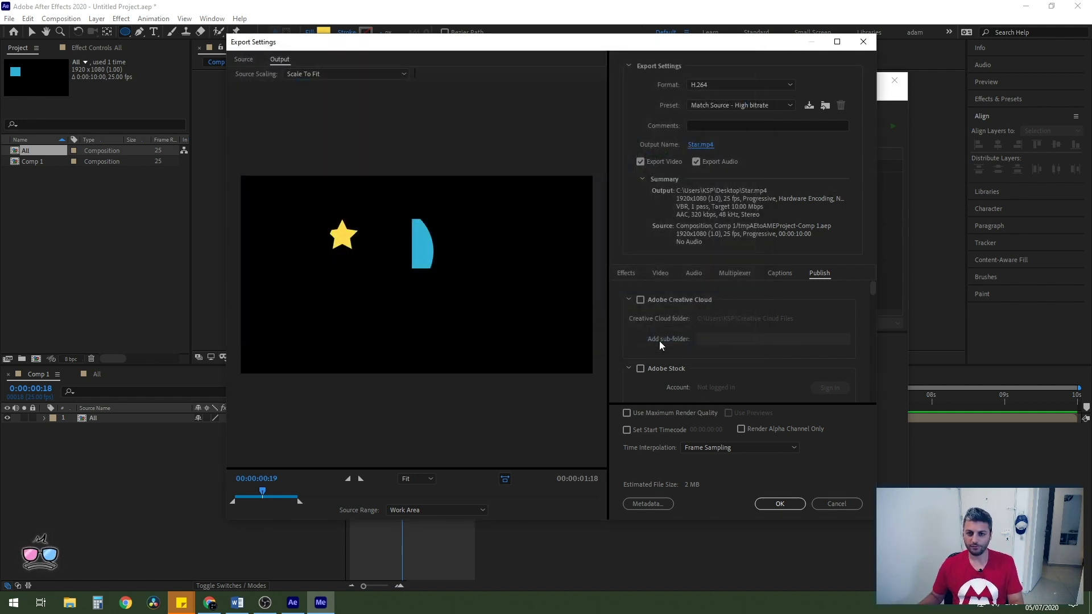
click(766, 506)
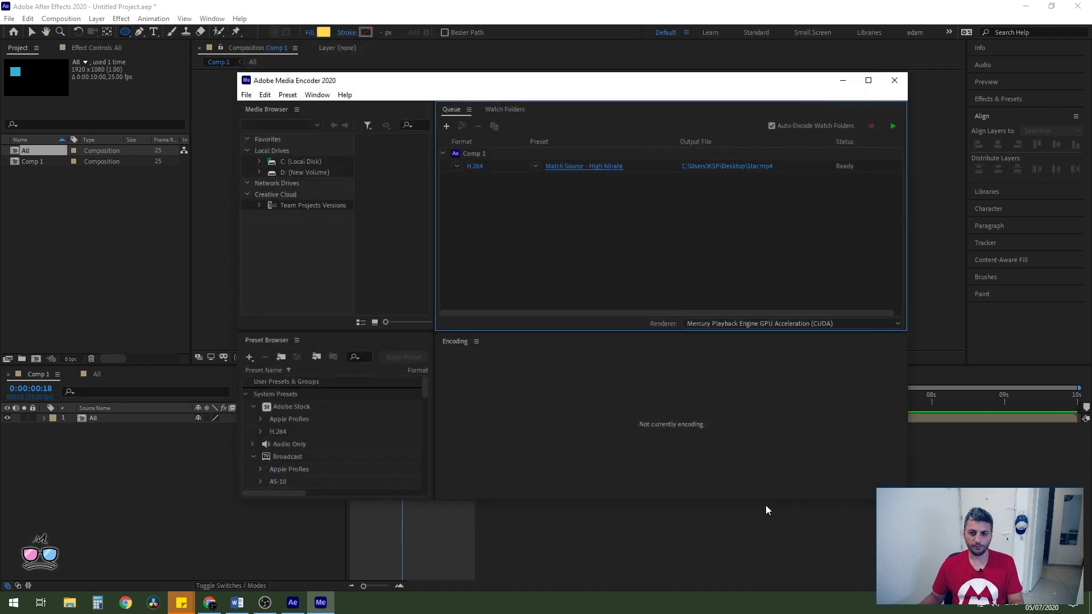
click(893, 126)
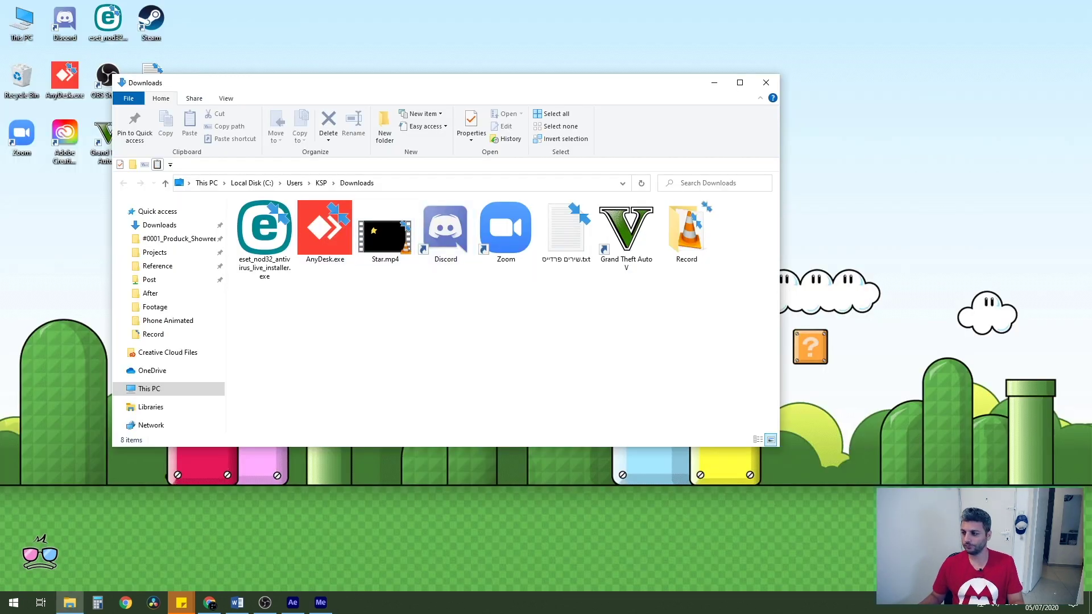
Play Star.mp4 in VLC, replay it from the start, then shrink the player window.
double_click(385, 233)
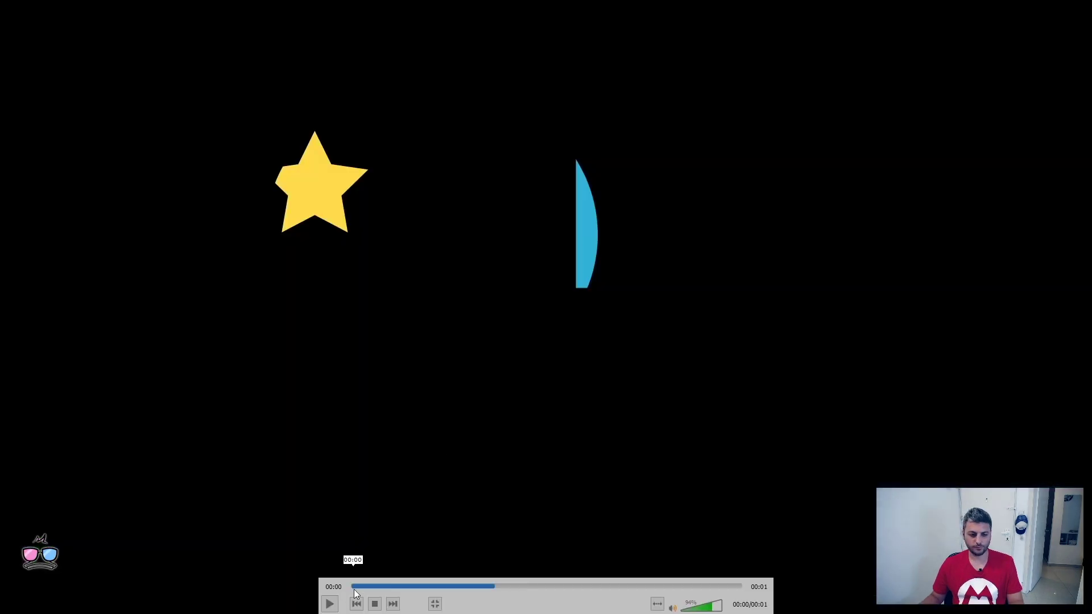
click(354, 586)
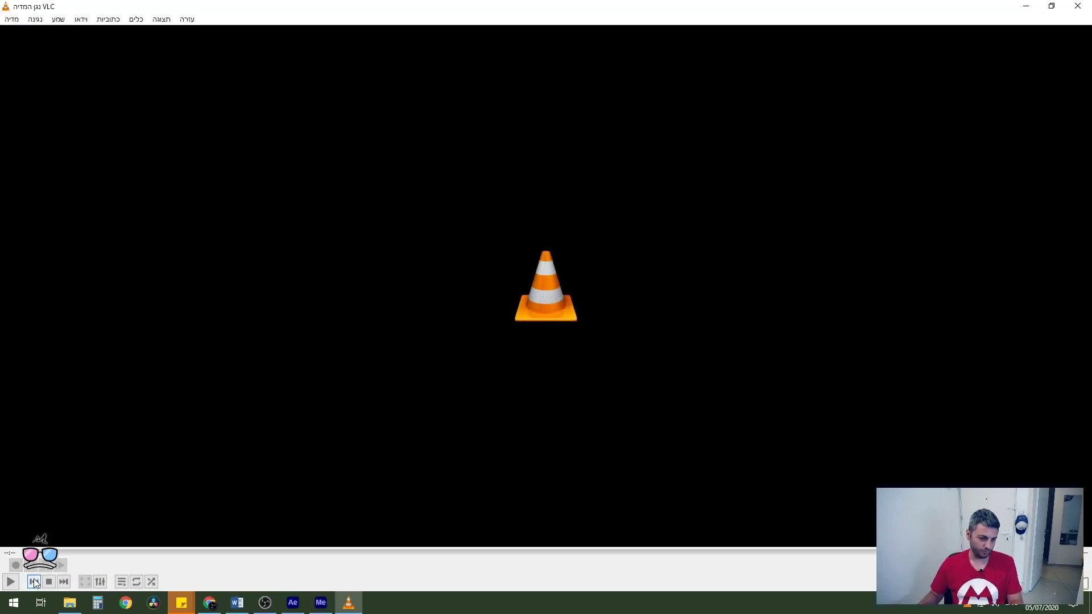
click(35, 581)
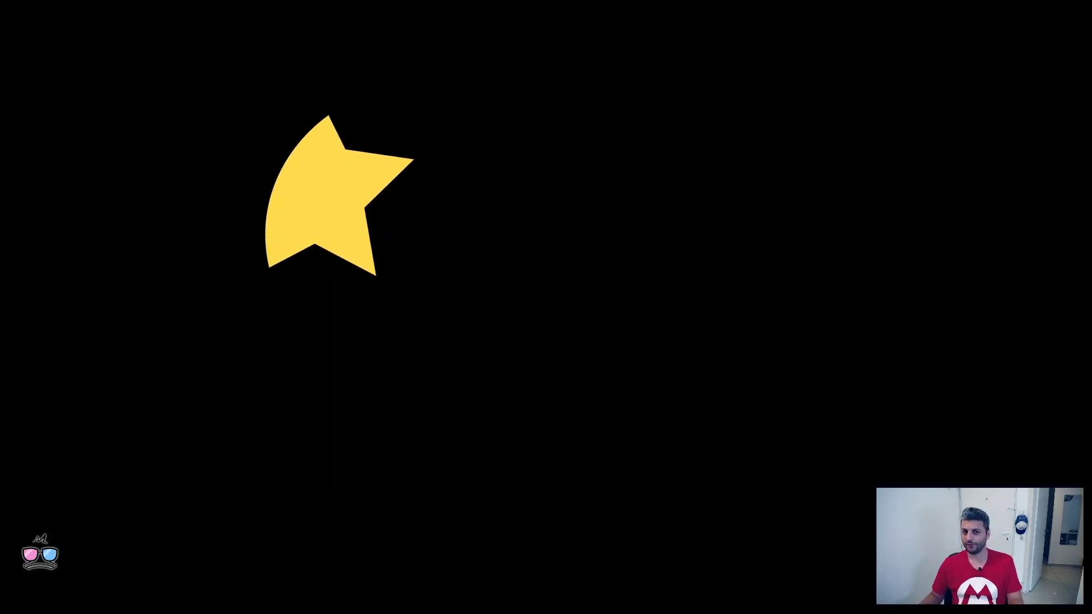
click(11, 581)
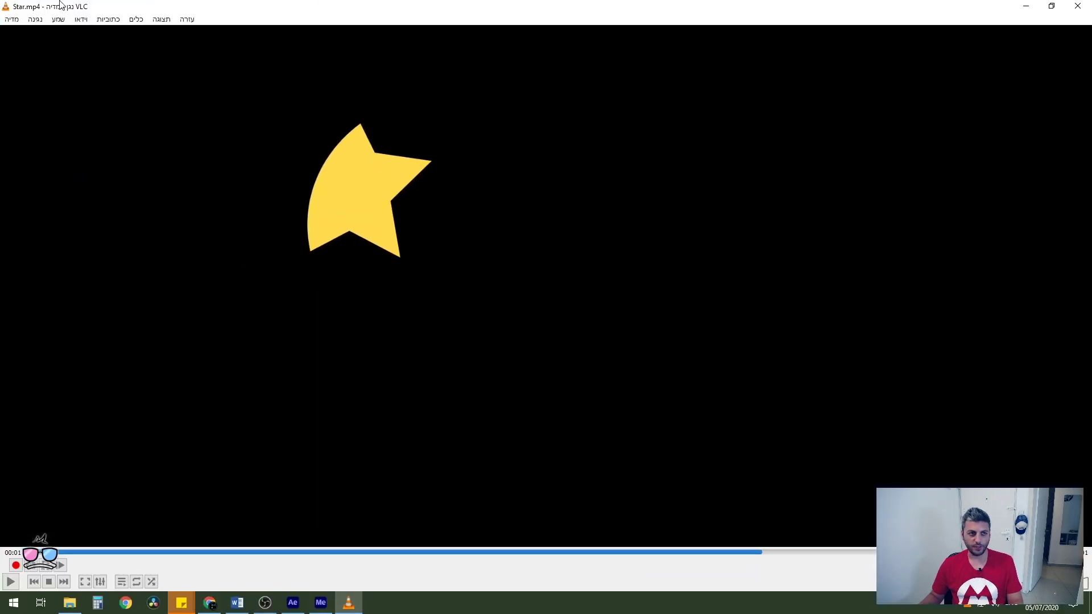
mouse_move(60, 4)
mouse_down()
mouse_move(488, 133)
mouse_move(426, 120)
mouse_up()
click(210, 605)
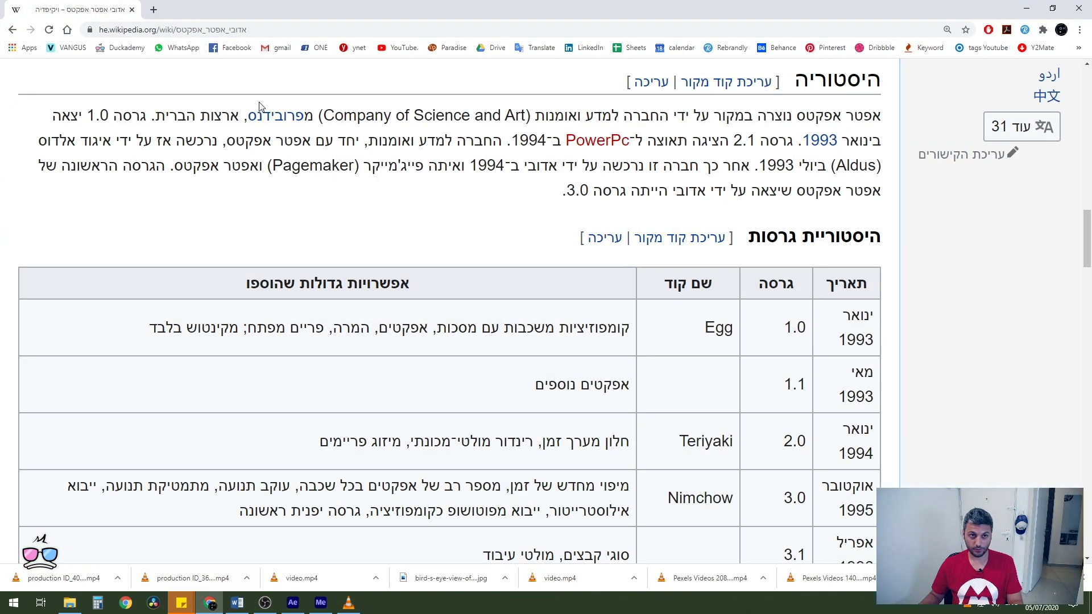
Close VLC, move and narrow the Downloads window, and drag Star.mp4 onto the ProDuck page.
click(211, 605)
click(210, 606)
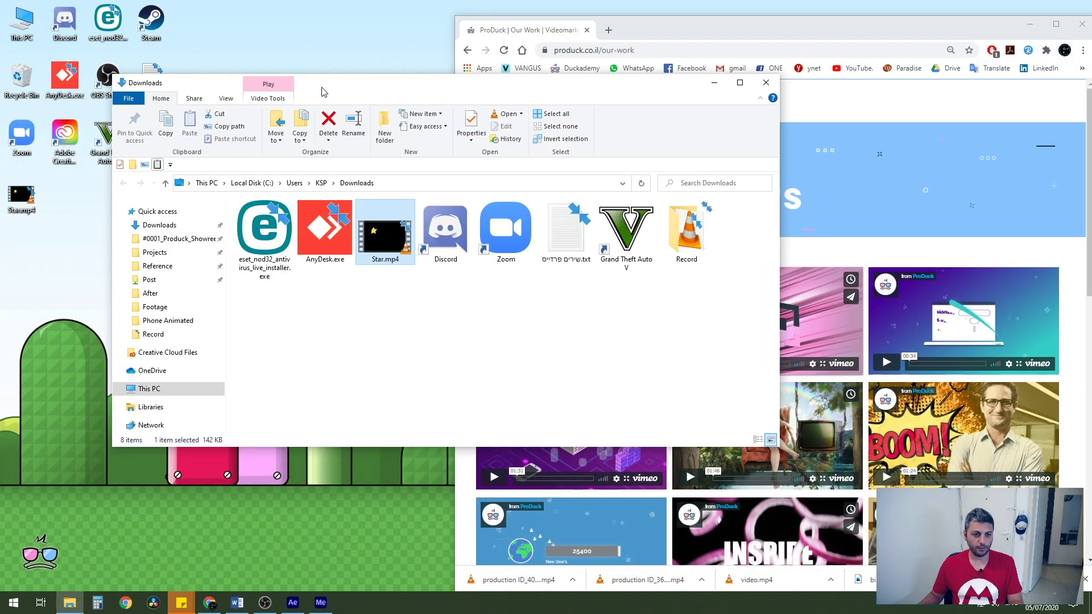
drag(341, 83, 247, 83)
drag(685, 205, 469, 205)
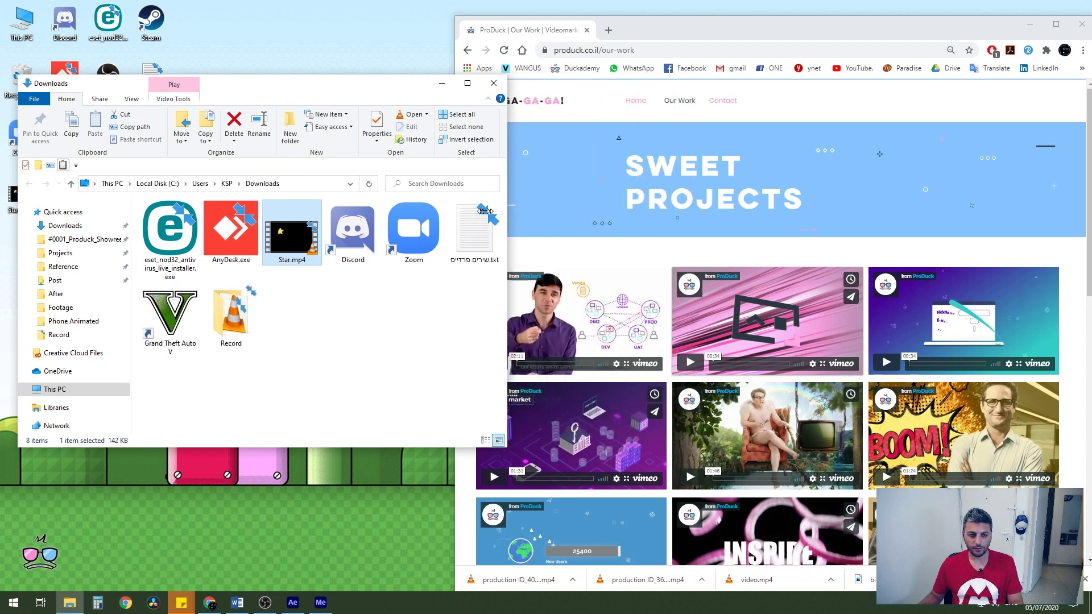
mouse_move(301, 233)
mouse_down()
mouse_move(729, 256)
mouse_move(692, 254)
mouse_up()
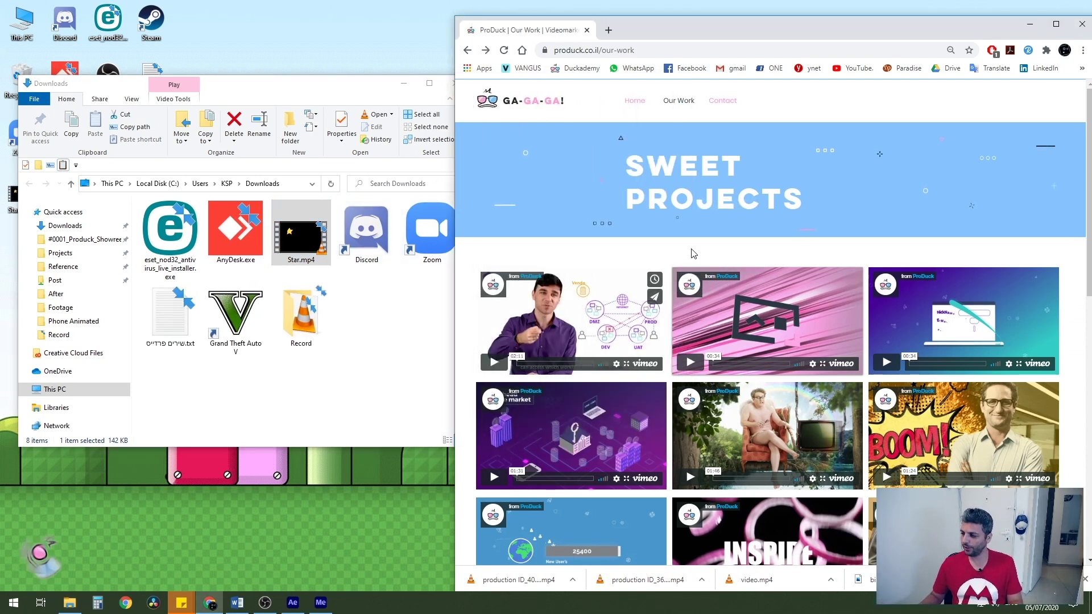